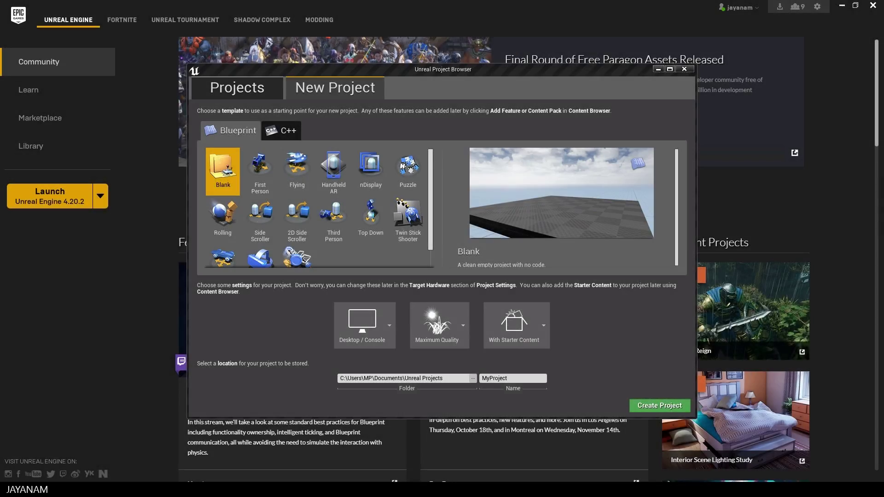
# Create a new Blank project named ImportTurret
pyautogui.click(516, 378)
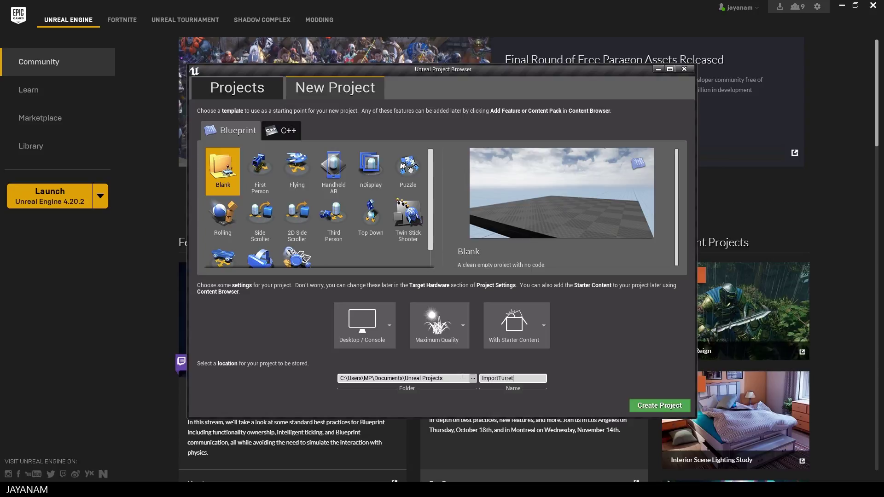
pyautogui.write('ImportTurret')
pyautogui.click(660, 406)
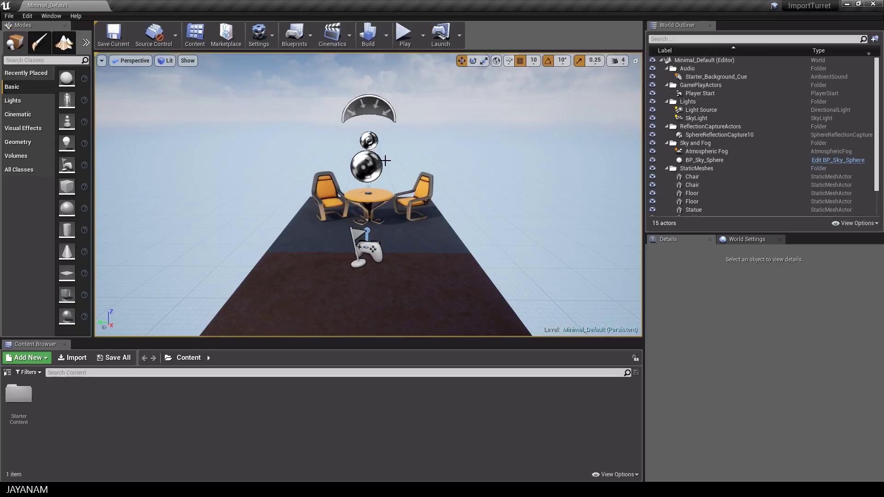
# Delete the table, both chairs, the large floor and the statue from the level
pyautogui.click(368, 197)
pyautogui.press('Delete')
pyautogui.click(409, 194)
pyautogui.press('Delete')
pyautogui.click(338, 211)
pyautogui.press('Delete')
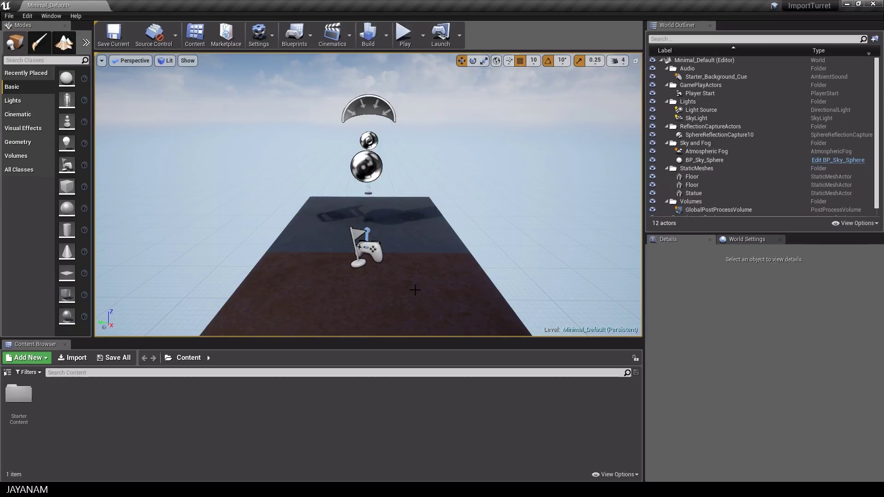
pyautogui.click(414, 290)
pyautogui.press('Delete')
pyautogui.moveTo(497, 229)
pyautogui.mouseDown(button='right')
pyautogui.moveTo(543, 229)
pyautogui.moveTo(491, 227)
pyautogui.mouseUp(button='right')
pyautogui.click(288, 206)
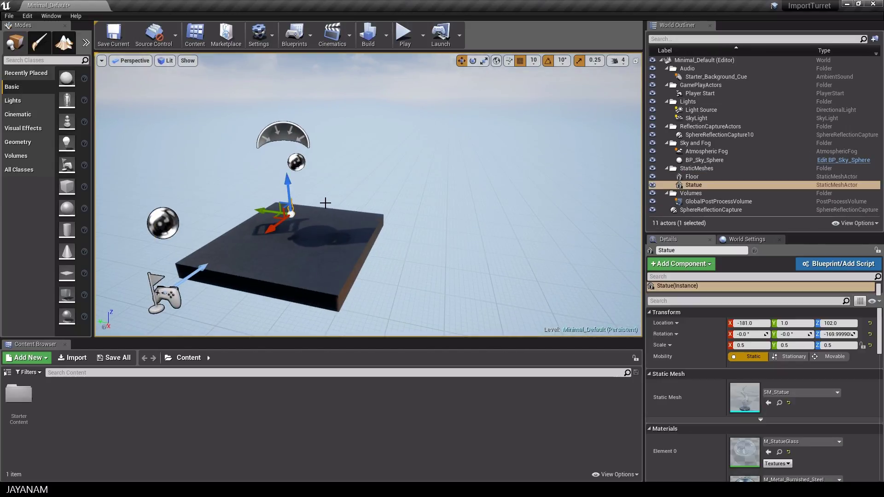
pyautogui.press('Delete')
# Find the Light Source via the World Outliner search 'dire' and set its Mobility to Movable
pyautogui.click(663, 38)
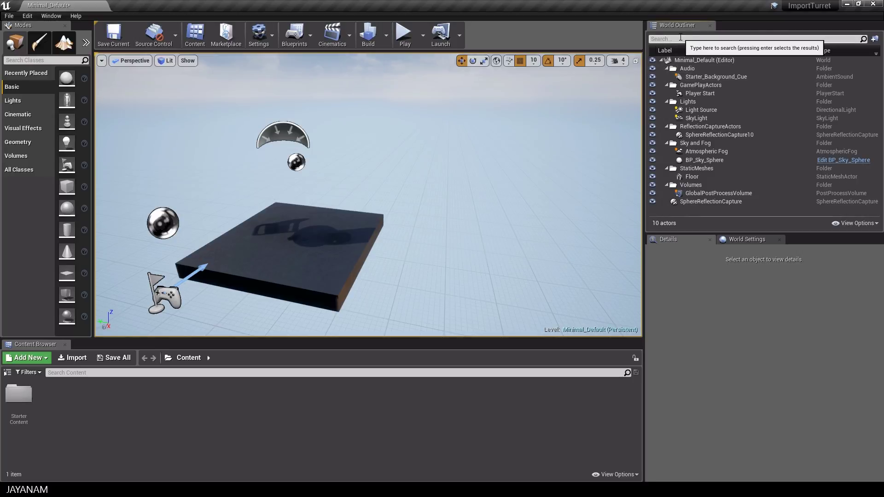
pyautogui.write('dire')
pyautogui.click(788, 77)
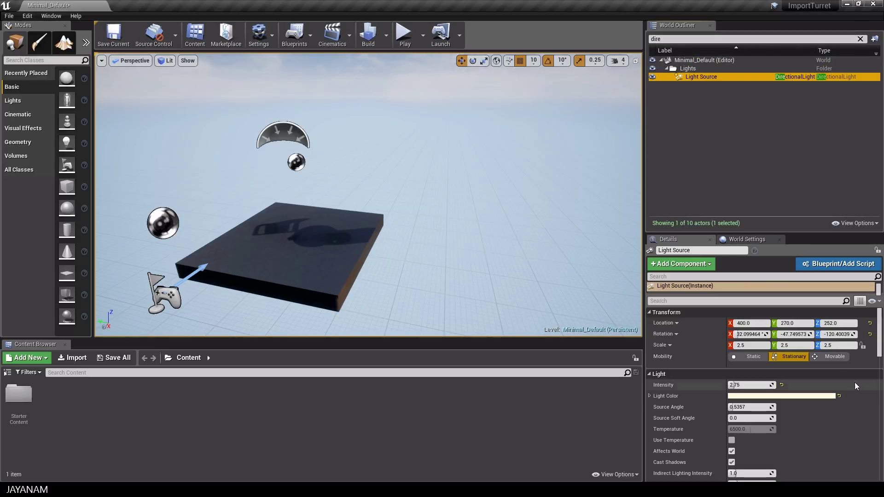
pyautogui.click(828, 357)
# Build lighting only and save the map
pyautogui.click(386, 41)
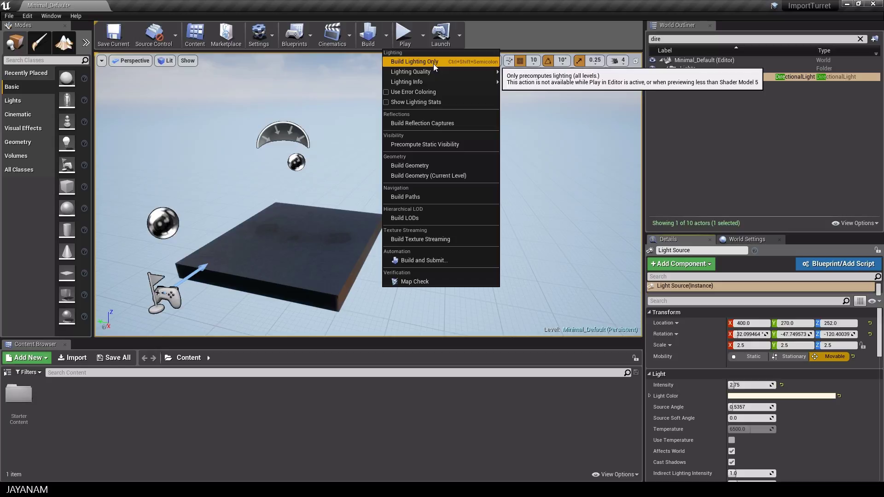
pyautogui.click(433, 63)
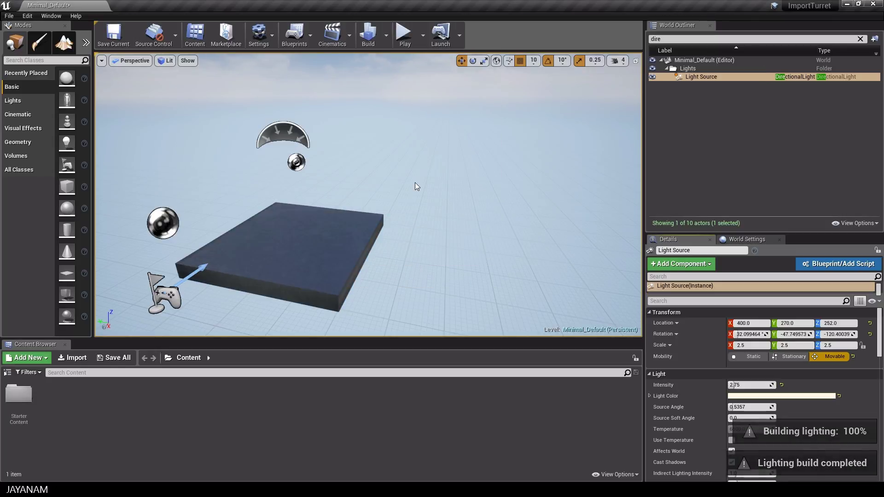
pyautogui.hotkey('ctrl', 's')
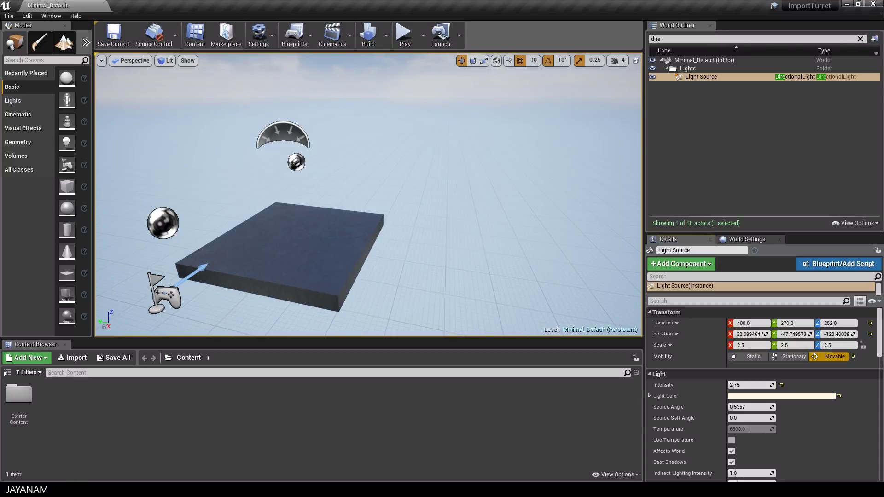
pyautogui.hotkey('alt', 'Tab')
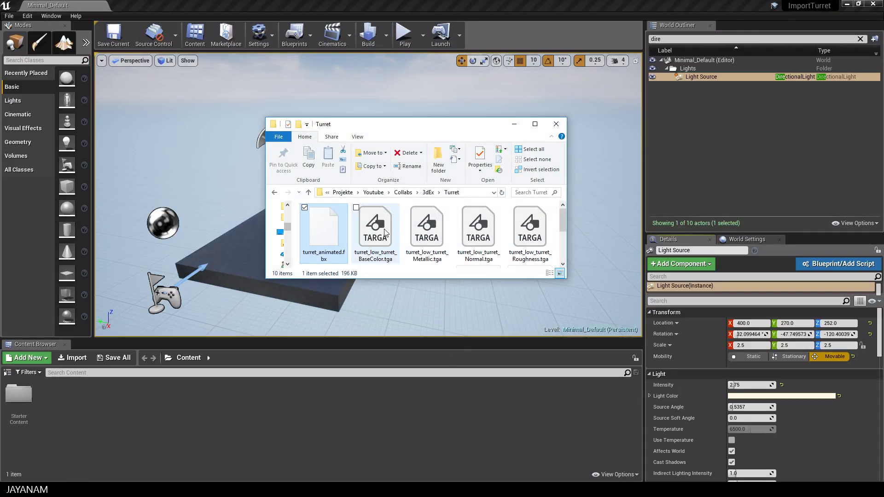
# Import the four turret TGA textures into Content, accepting the normal-map notice
pyautogui.click(375, 230)
pyautogui.hotkey('shift', 'Right')
pyautogui.hotkey('shift', 'Right')
pyautogui.hotkey('shift', 'Right')
pyautogui.moveTo(375, 231); pyautogui.dragTo(217, 413)
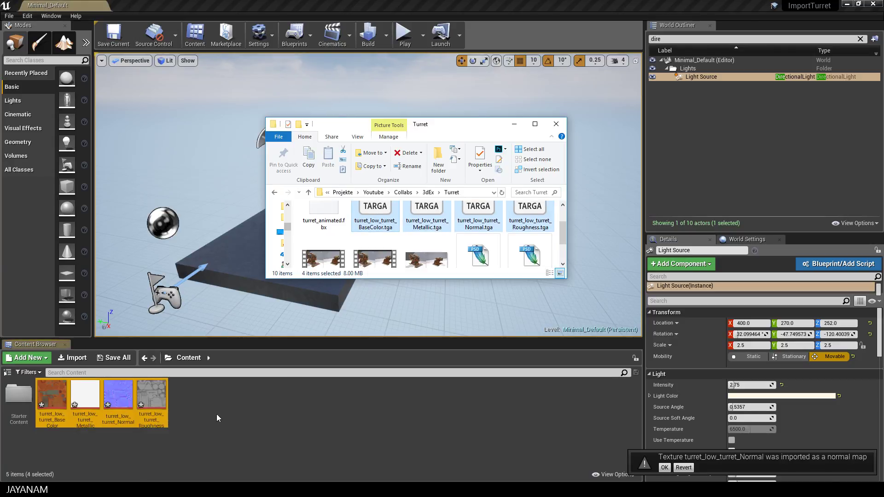
pyautogui.click(51, 399)
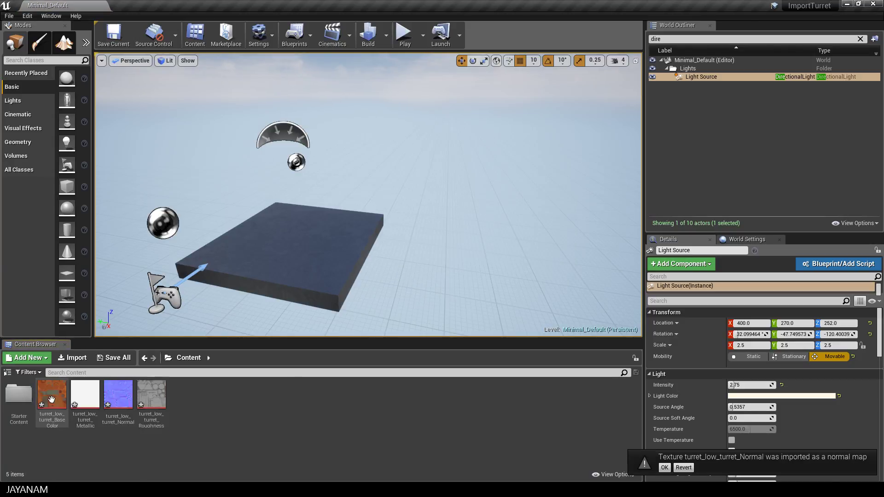
pyautogui.click(664, 468)
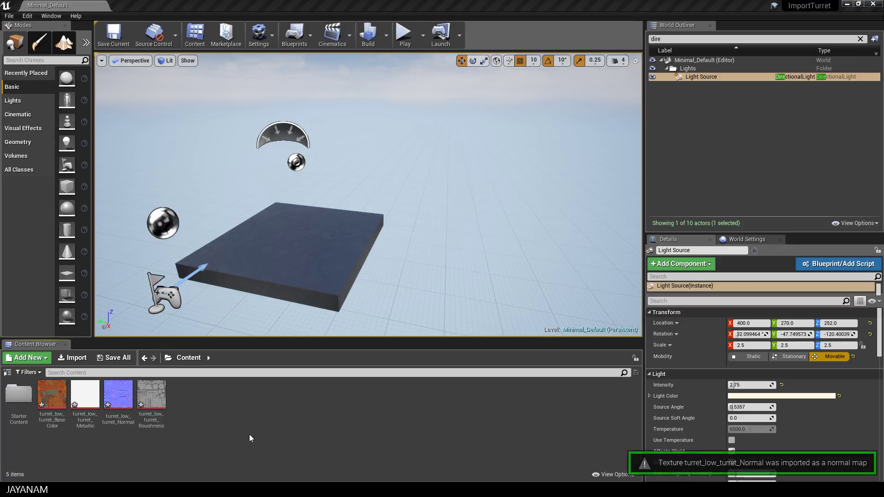
# Save the BaseColor, Metallic, Normal and Roughness textures and check each in the Content Browser
pyautogui.click(52, 395)
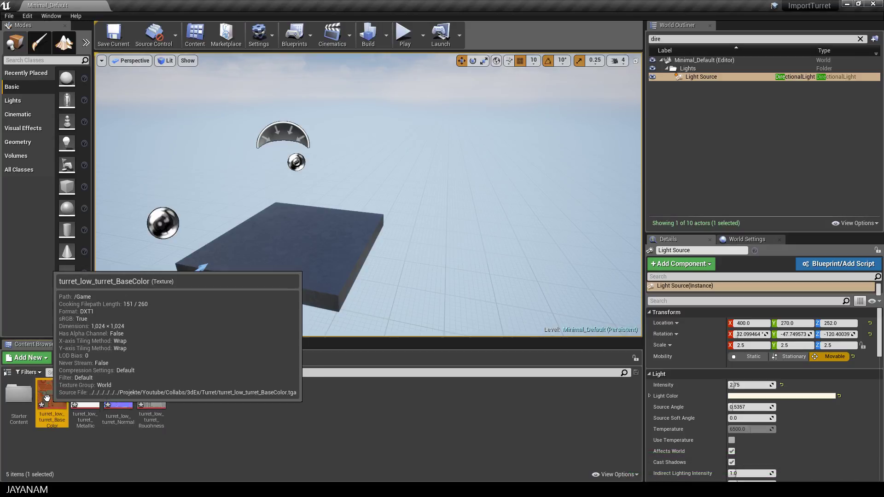
pyautogui.keyDown('shift'); pyautogui.click(144, 399); pyautogui.keyUp('shift')
pyautogui.hotkey('ctrl', 's')
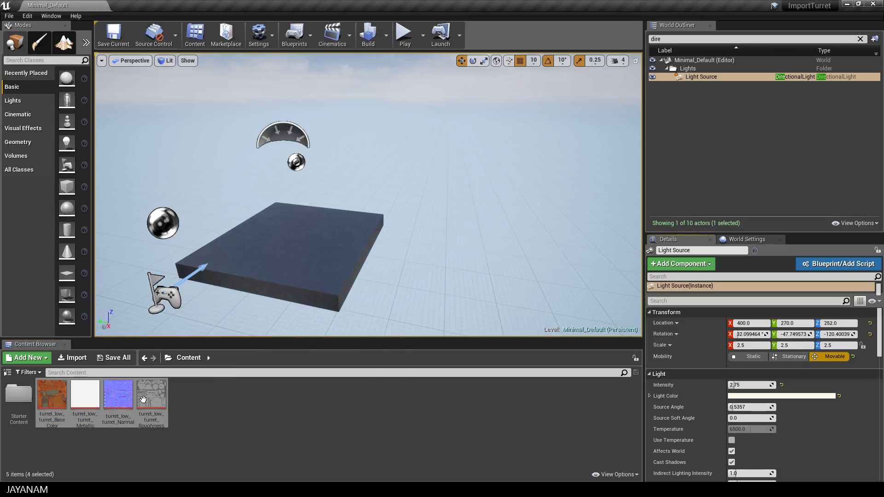
pyautogui.click(53, 399)
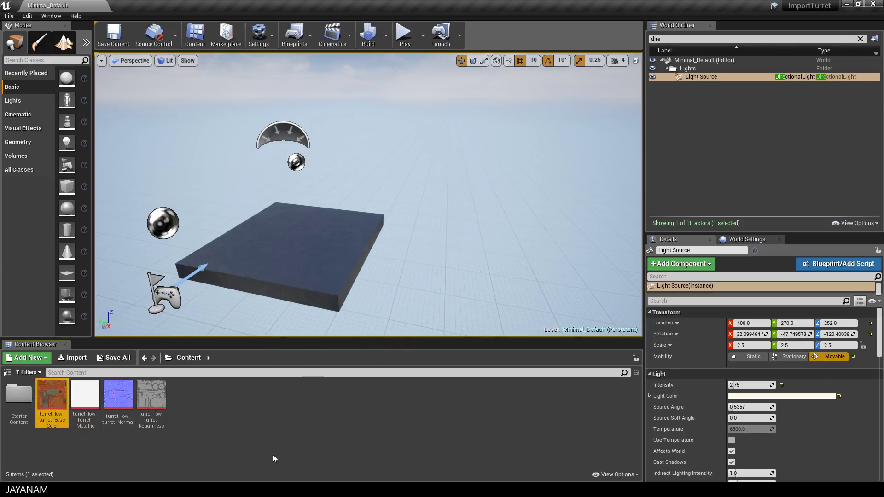
pyautogui.click(85, 395)
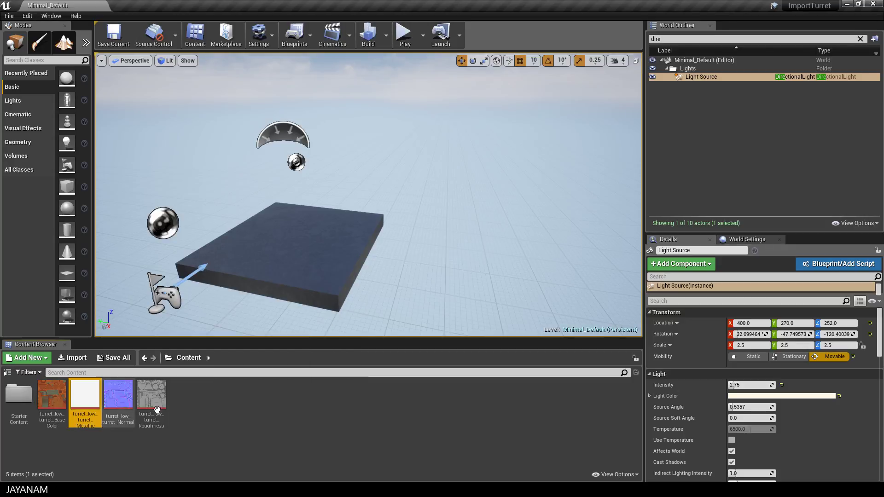
pyautogui.click(117, 395)
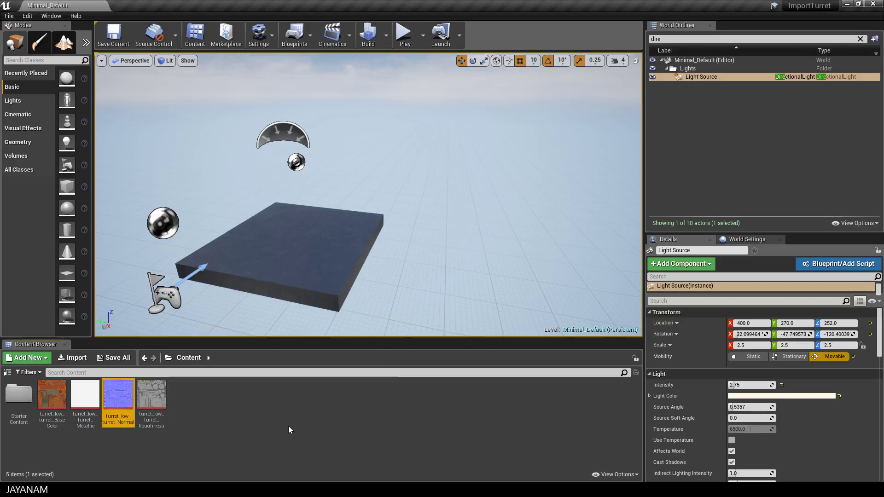
pyautogui.press('Right')
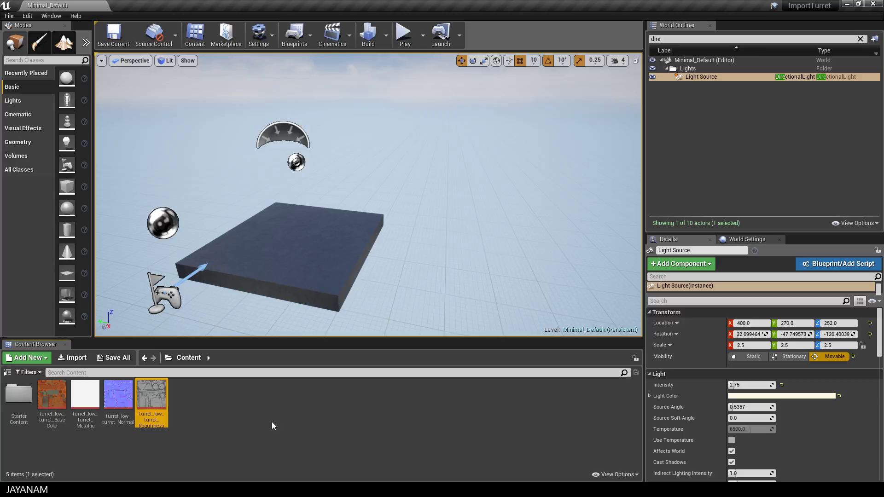
pyautogui.moveTo(317, 267); pyautogui.dragTo(239, 285, button='middle')
# Import turret_animated.fbx as a Skeletal Mesh with Import Animations enabled
pyautogui.hotkey('alt', 'Tab')
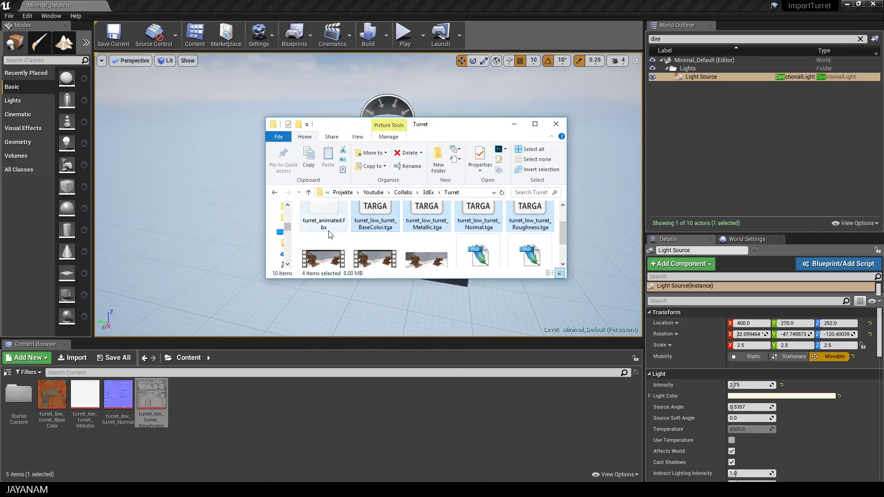
pyautogui.scroll(1, 341, 227)
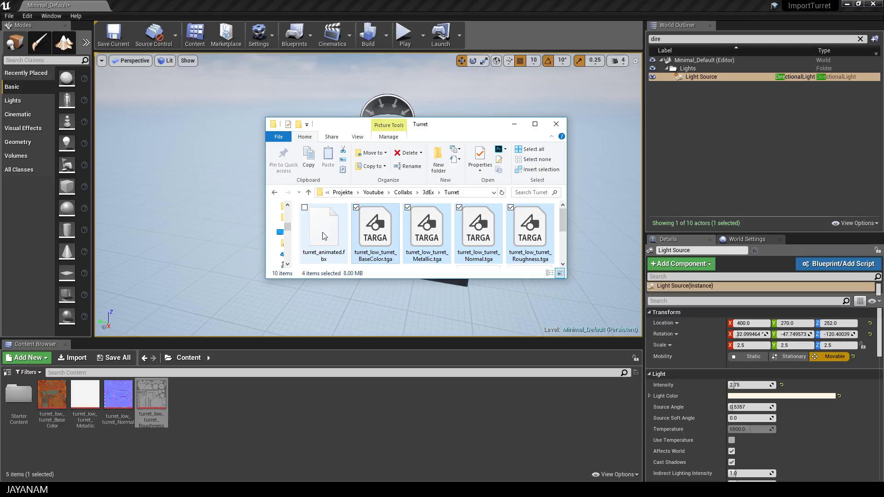
pyautogui.click(323, 237)
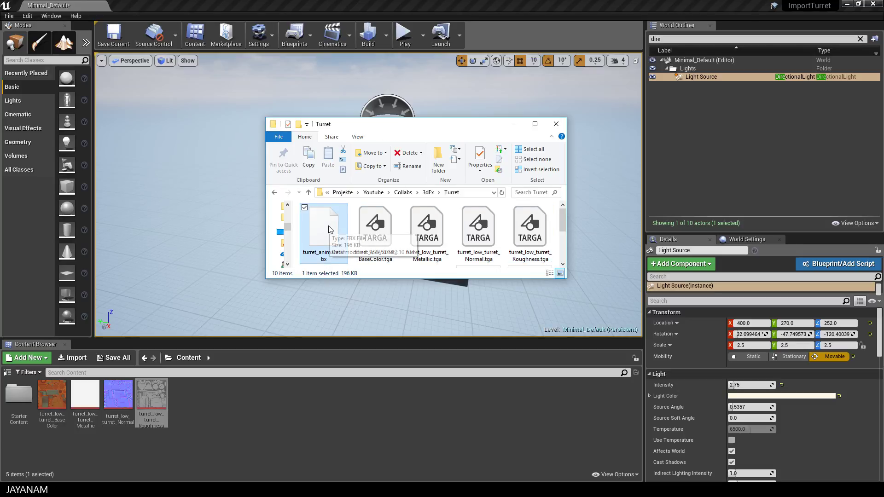
pyautogui.moveTo(329, 226); pyautogui.dragTo(222, 408)
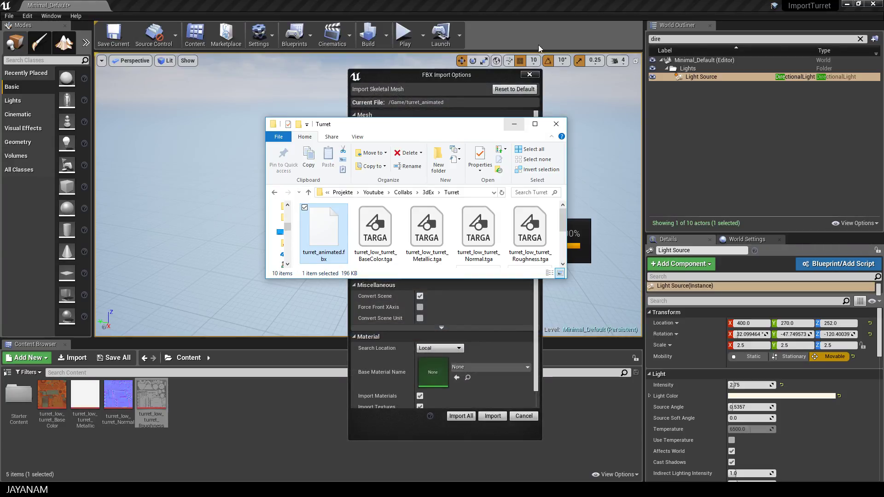
pyautogui.click(485, 74)
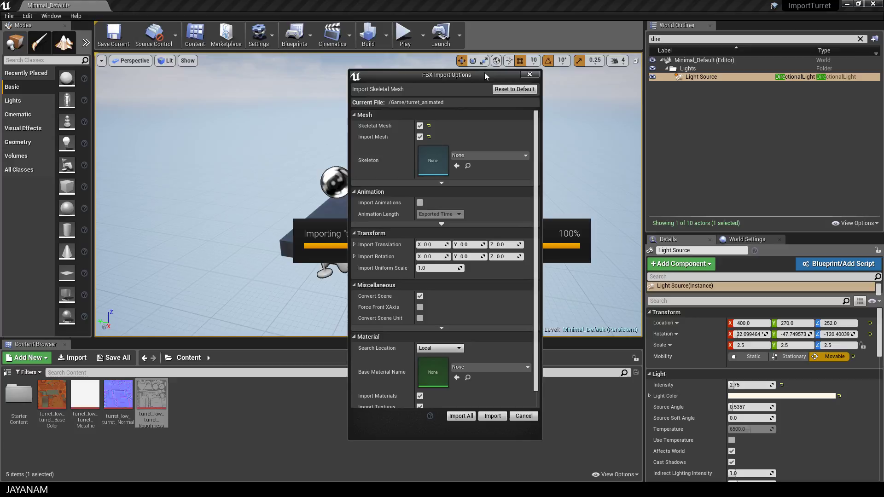
pyautogui.click(419, 203)
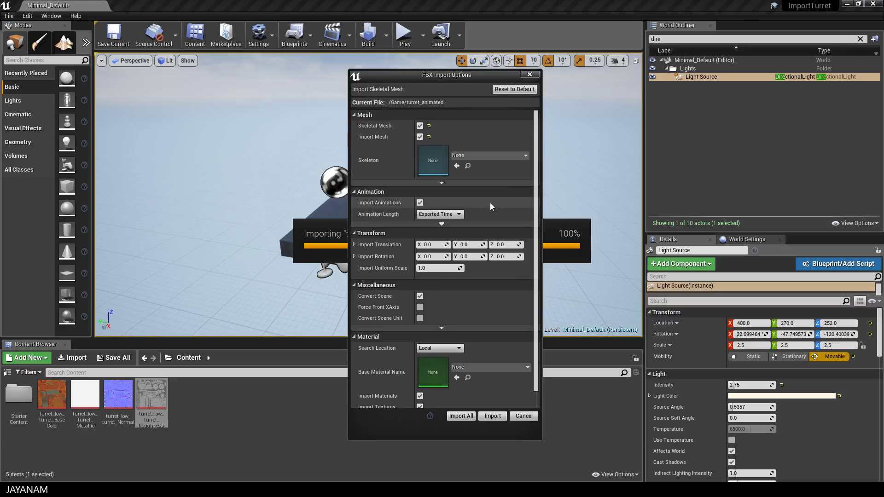
pyautogui.scroll(-1, 506, 283)
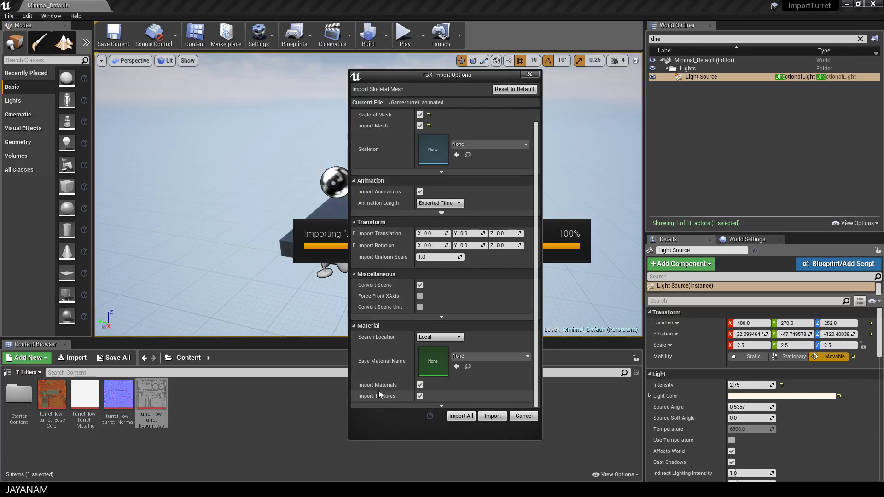
pyautogui.click(491, 417)
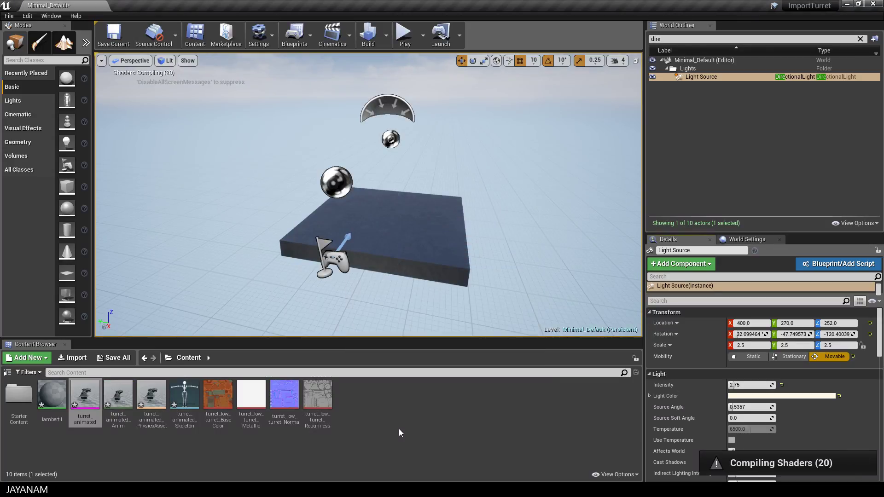
# Save the map, then rename the lambert1 material in Content to MatTurret
pyautogui.hotkey('ctrl', 's')
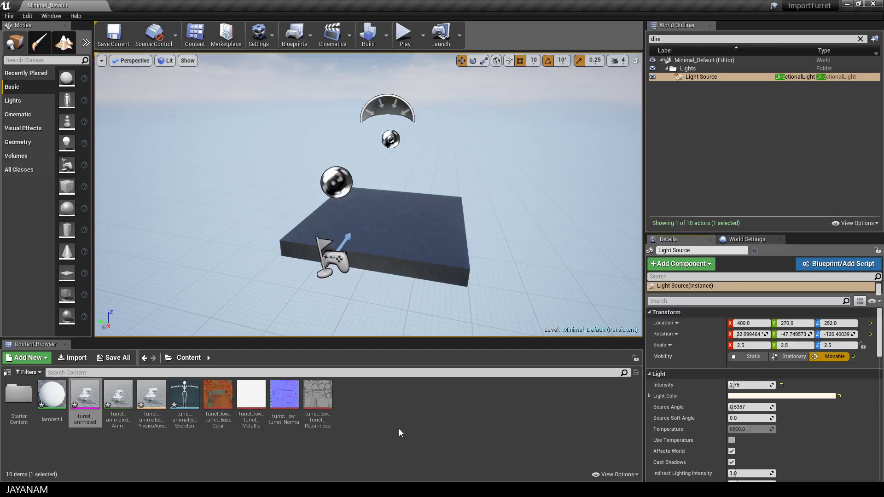
pyautogui.click(52, 395)
pyautogui.keyDown('shift'); pyautogui.click(148, 398); pyautogui.keyUp('shift')
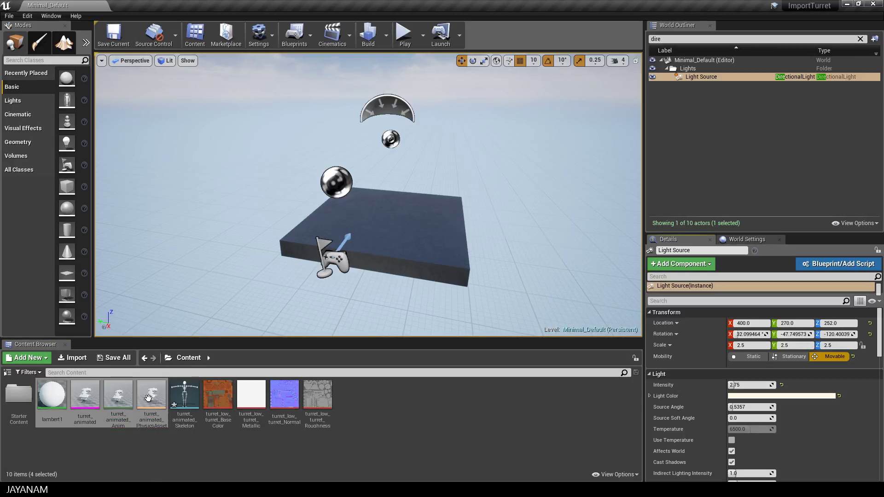
pyautogui.click(47, 396)
pyautogui.press('F2')
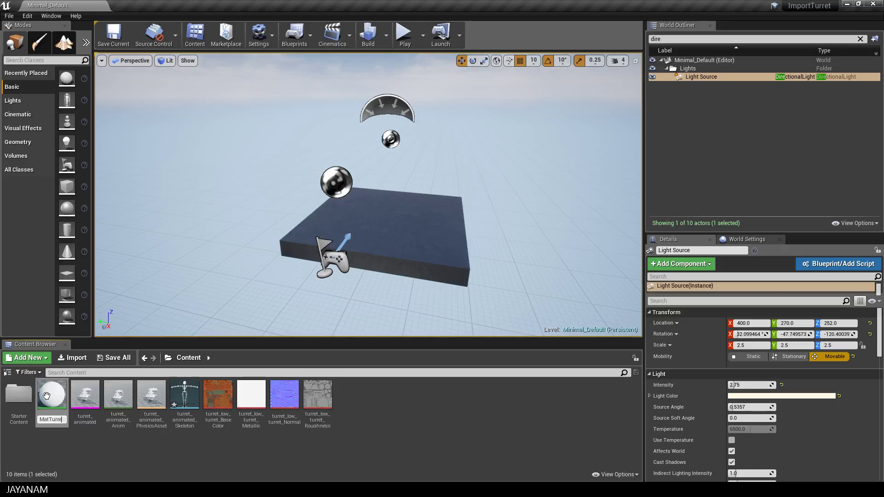
pyautogui.press('Return')
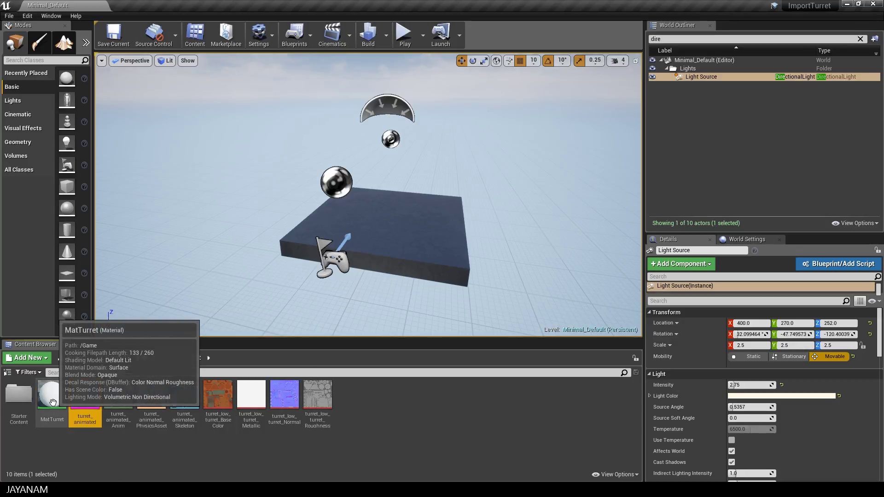
# Open MatTurret in the Material Editor, dismiss the missing preview mesh warning, and restore the window
pyautogui.doubleClick(53, 403)
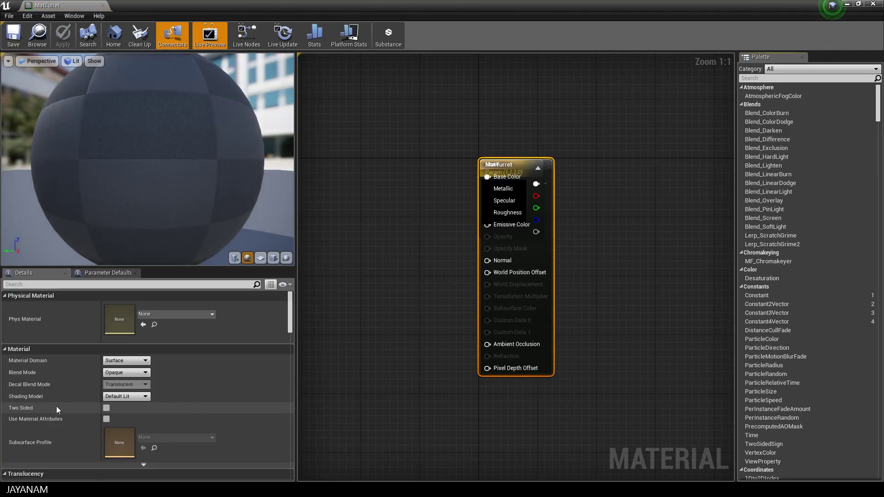
pyautogui.click(286, 258)
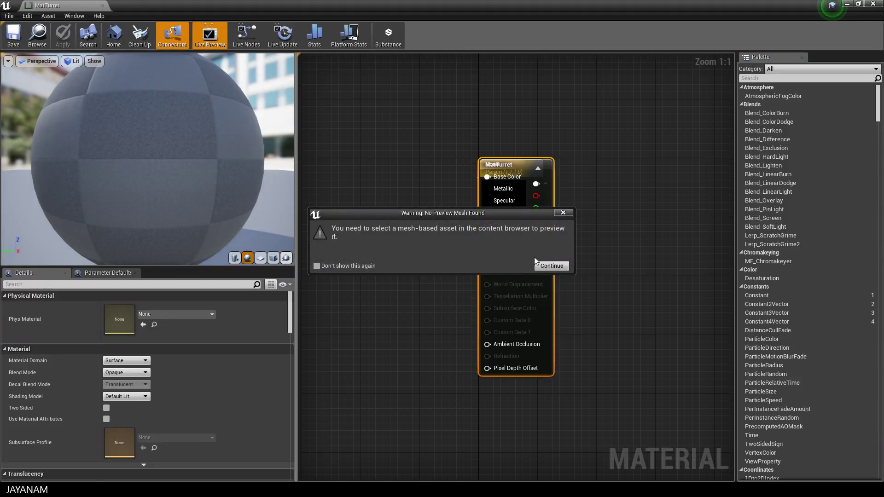
pyautogui.click(557, 267)
pyautogui.click(248, 35)
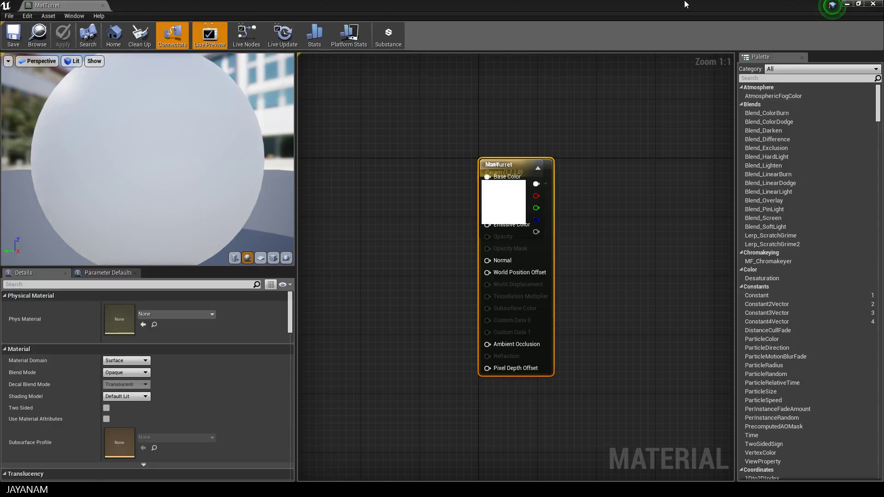
pyautogui.click(857, 4)
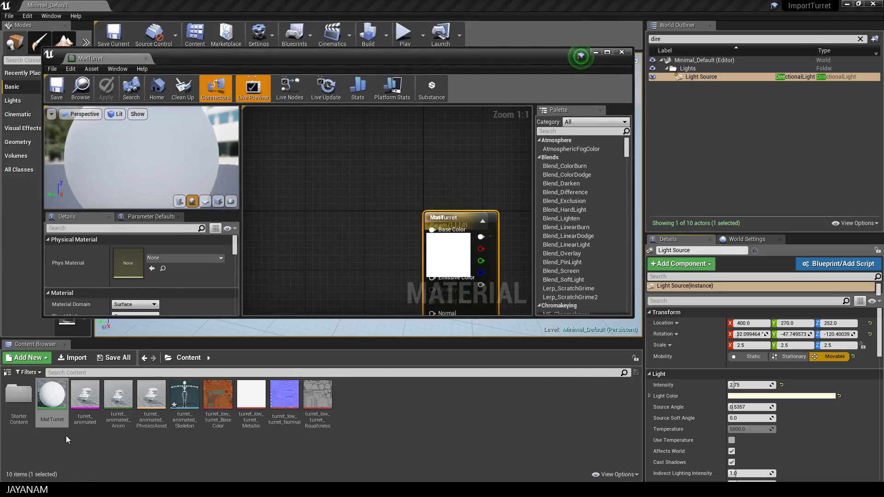
# Use the selected turret_animated mesh as the MatTurret preview mesh
pyautogui.click(82, 401)
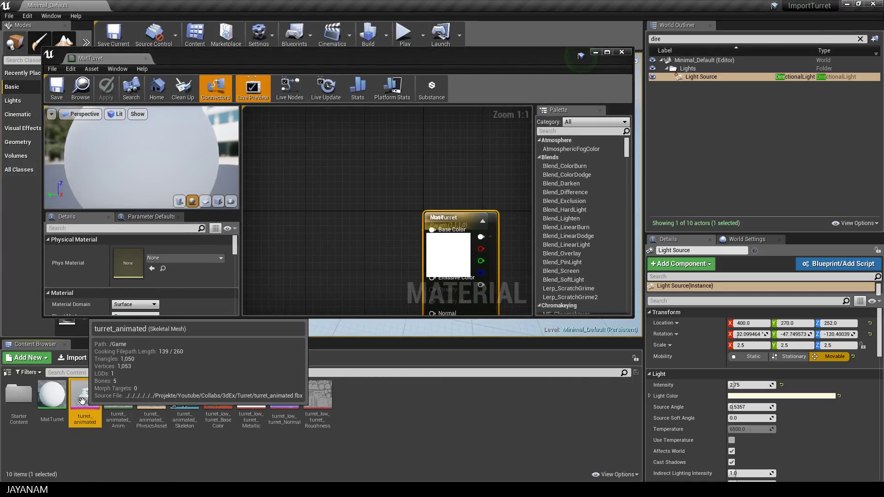
pyautogui.click(231, 201)
pyautogui.scroll(-1, 331, 236)
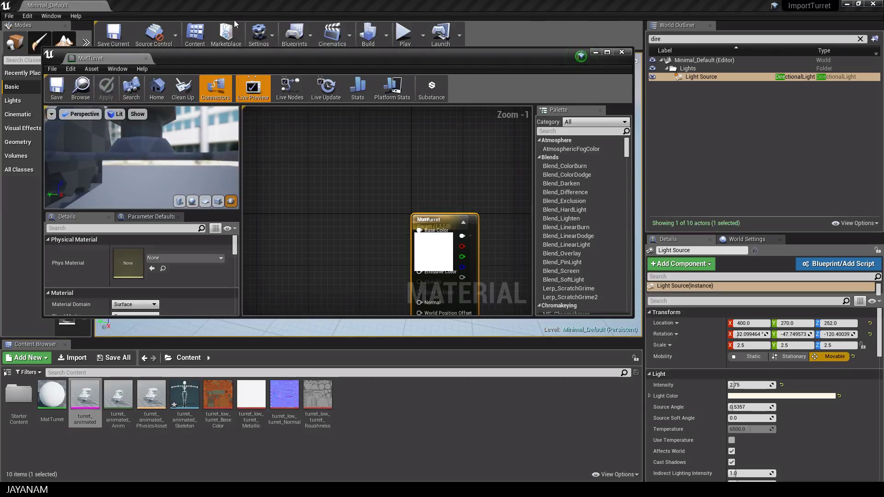
# Enlarge the Material Editor window, orbit the turret preview, and move the result node clear
pyautogui.moveTo(236, 49); pyautogui.dragTo(235, 3)
pyautogui.moveTo(44, 317); pyautogui.dragTo(66, 348)
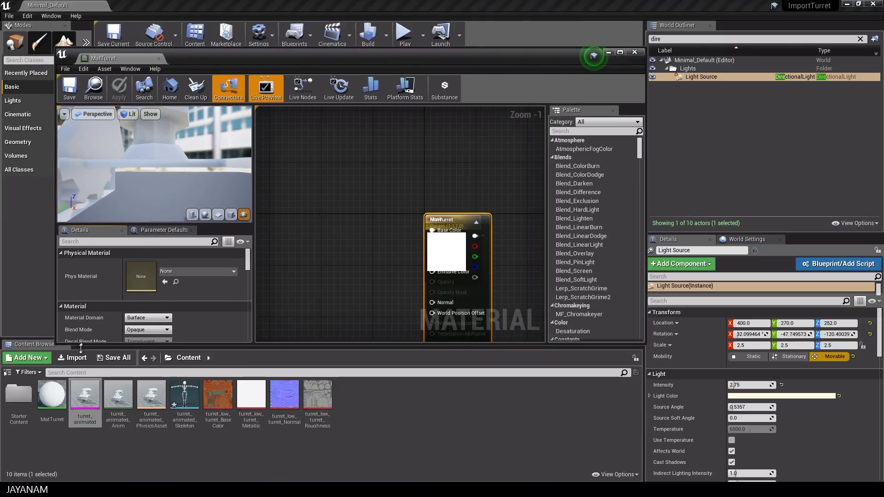
pyautogui.moveTo(54, 208); pyautogui.dragTo(1, 207)
pyautogui.moveTo(647, 291); pyautogui.dragTo(805, 291)
pyautogui.scroll(-3, 483, 239)
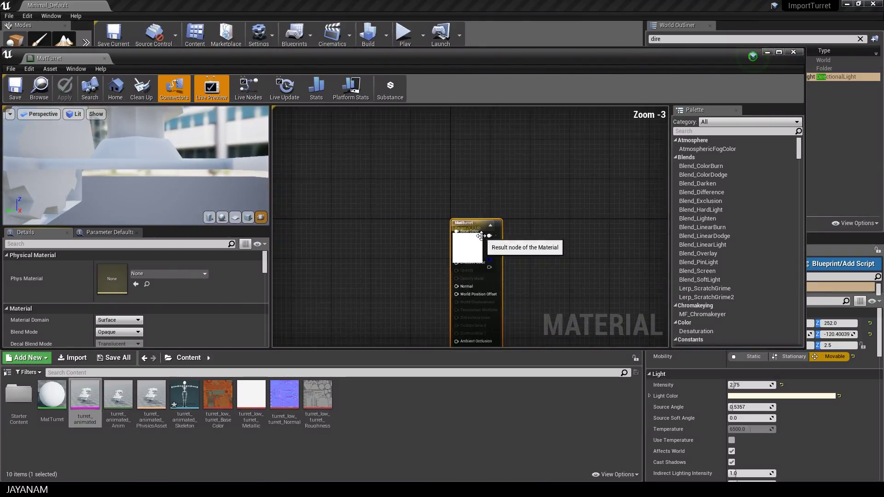
pyautogui.scroll(-5, 137, 174)
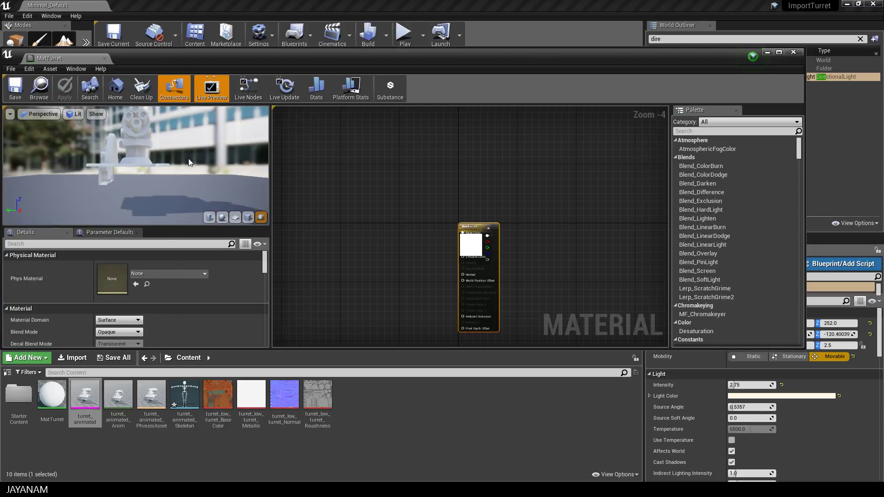
pyautogui.moveTo(138, 174); pyautogui.dragTo(187, 163)
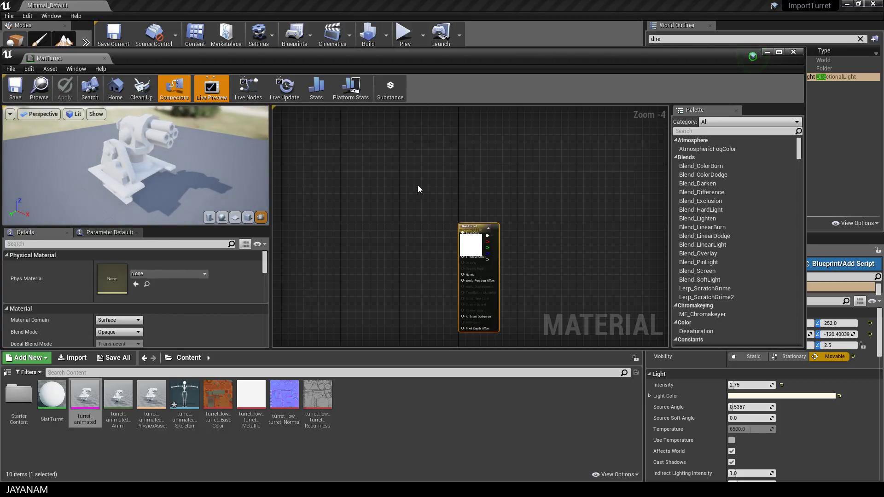
pyautogui.moveTo(485, 226); pyautogui.dragTo(554, 172)
# Delete the None parameter node and wire the BaseColor and Metallic textures to their inputs
pyautogui.scroll(2, 549, 186)
pyautogui.scroll(2, 549, 187)
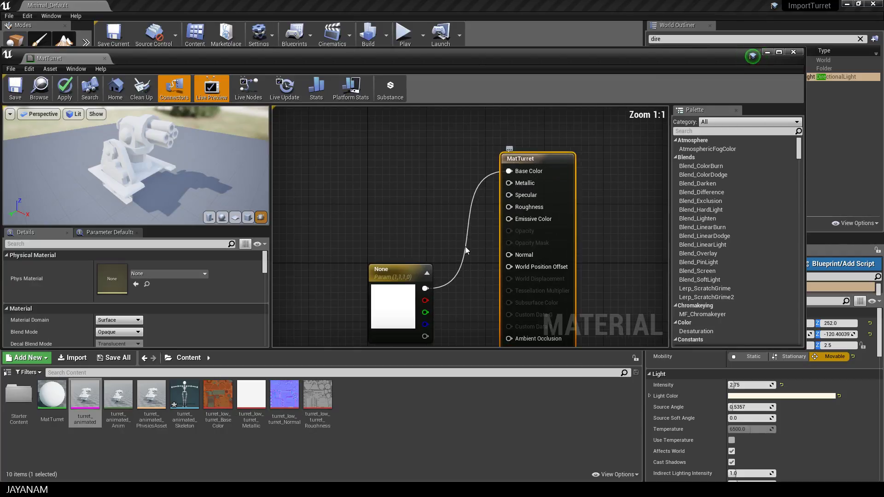
pyautogui.click(400, 273)
pyautogui.press('Delete')
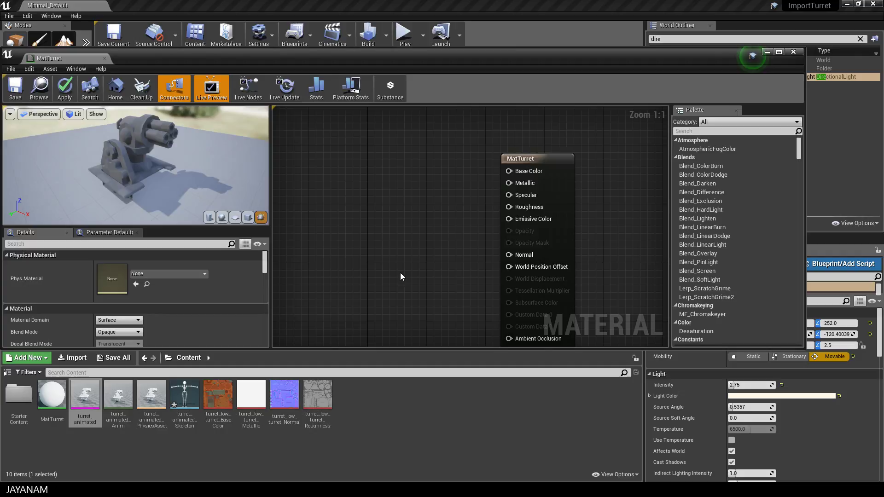
pyautogui.moveTo(218, 395); pyautogui.dragTo(304, 258)
pyautogui.moveTo(299, 224); pyautogui.dragTo(294, 126)
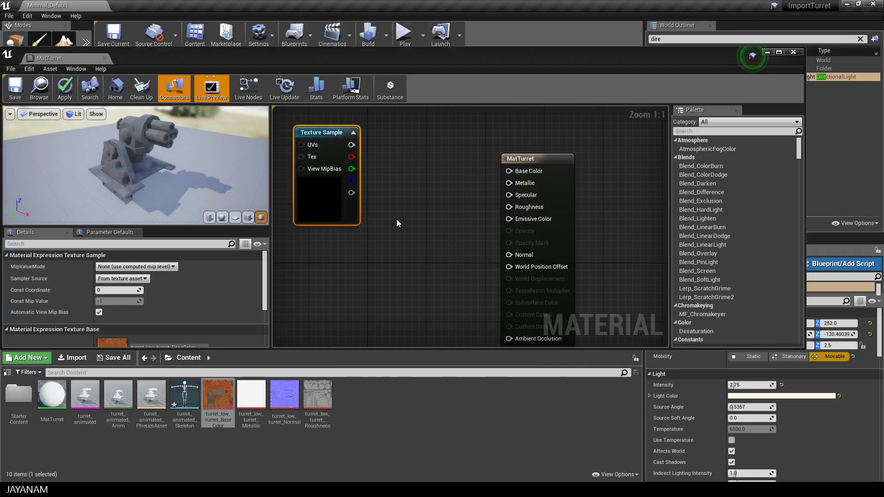
pyautogui.moveTo(351, 145); pyautogui.dragTo(509, 173)
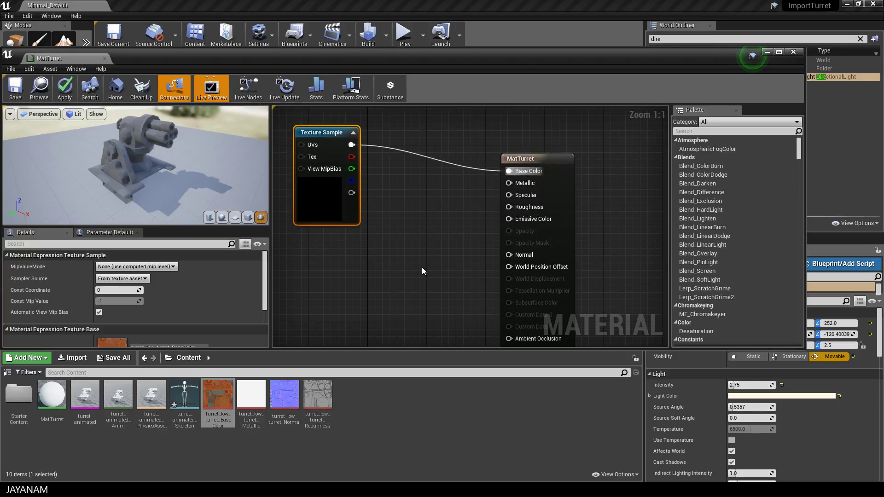
pyautogui.moveTo(251, 395); pyautogui.dragTo(378, 177)
pyautogui.moveTo(434, 196); pyautogui.dragTo(509, 182)
# Add the Normal and Roughness textures and connect them to the Normal and Roughness inputs
pyautogui.scroll(-1, 485, 266)
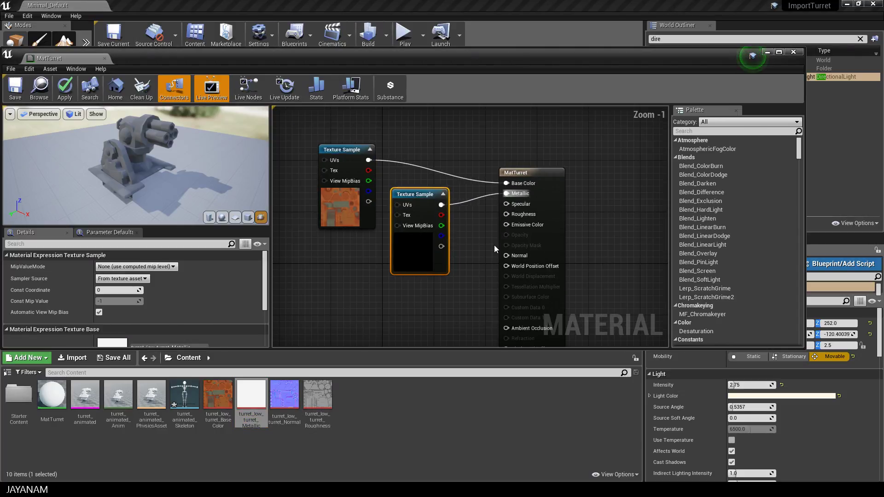
pyautogui.moveTo(458, 300); pyautogui.dragTo(450, 268, button='right')
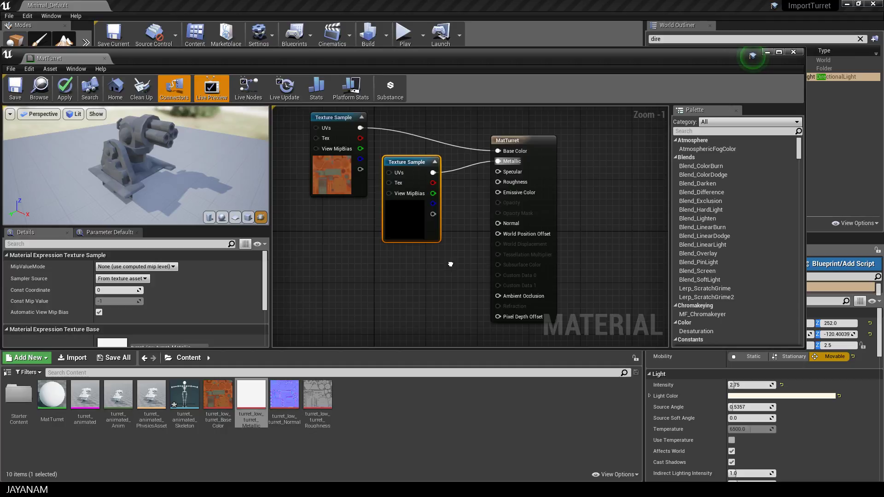
pyautogui.moveTo(284, 395); pyautogui.dragTo(312, 251)
pyautogui.moveTo(367, 264); pyautogui.dragTo(497, 226)
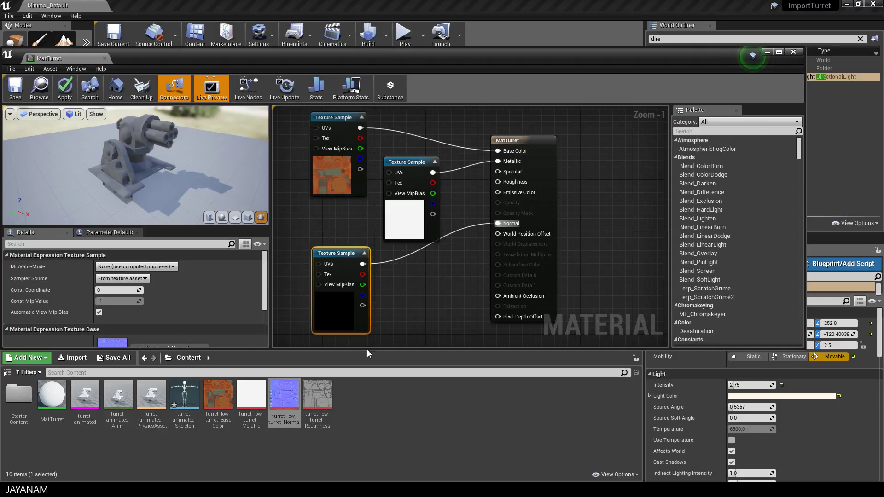
pyautogui.moveTo(317, 396); pyautogui.dragTo(395, 281)
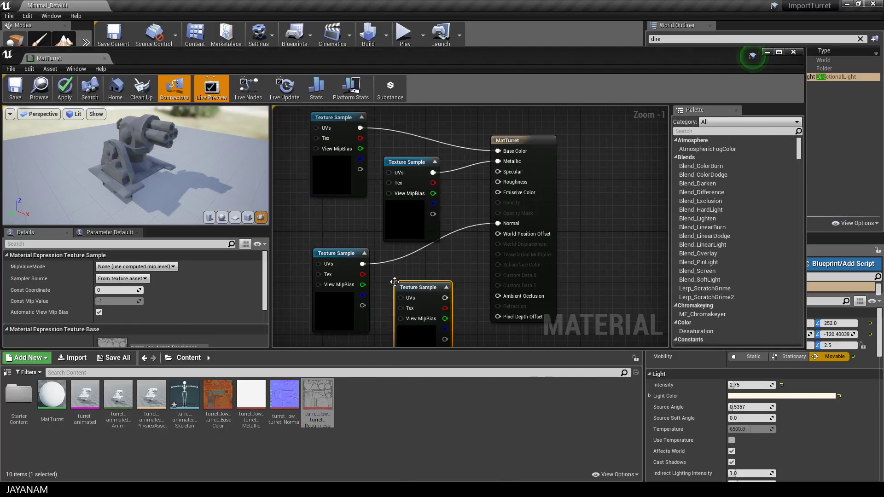
pyautogui.moveTo(444, 298); pyautogui.dragTo(498, 182)
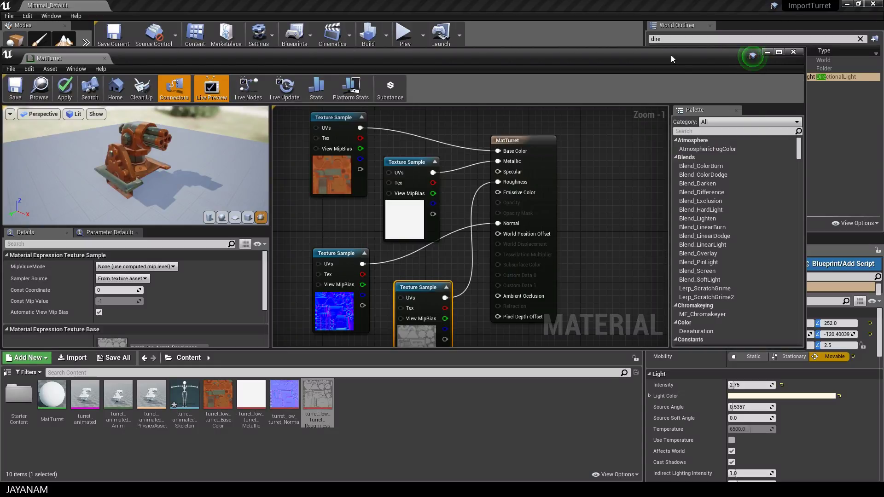
# Inspect the textured turret preview, then Apply and Save MatTurret and close its tab
pyautogui.click(778, 52)
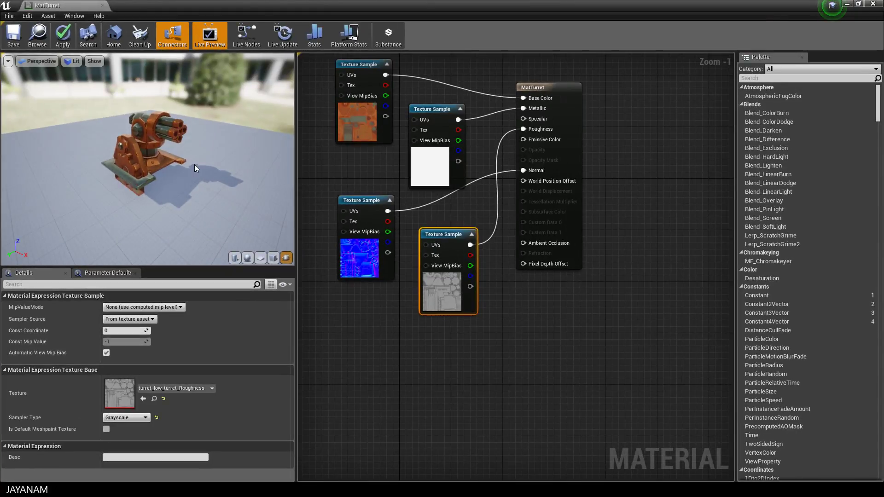
pyautogui.scroll(5, 194, 164)
pyautogui.scroll(-2, 194, 164)
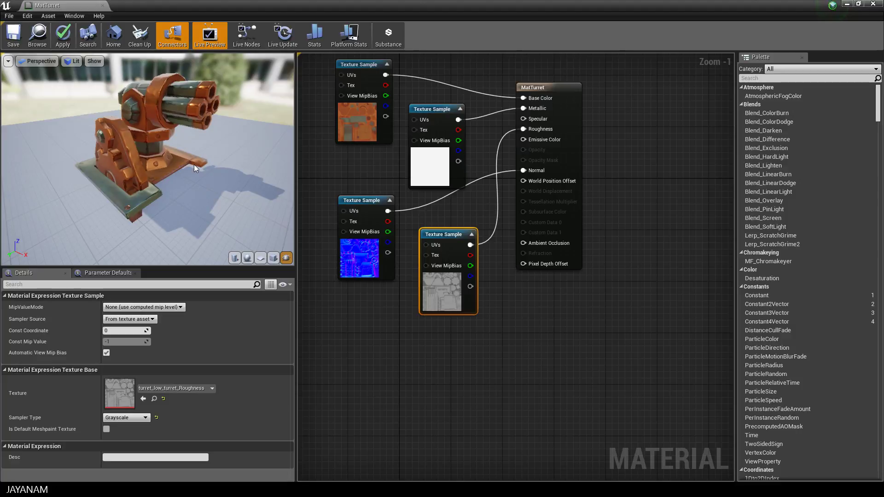
pyautogui.moveTo(195, 165); pyautogui.dragTo(171, 165)
pyautogui.click(61, 37)
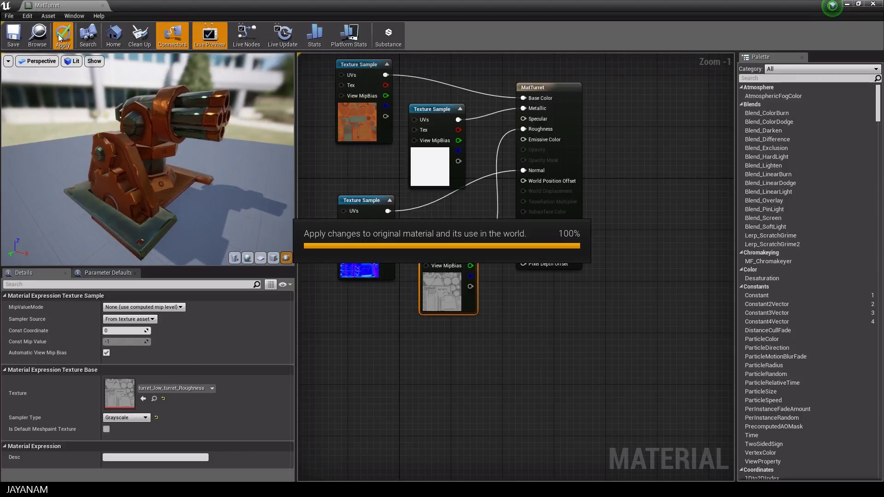
pyautogui.click(13, 36)
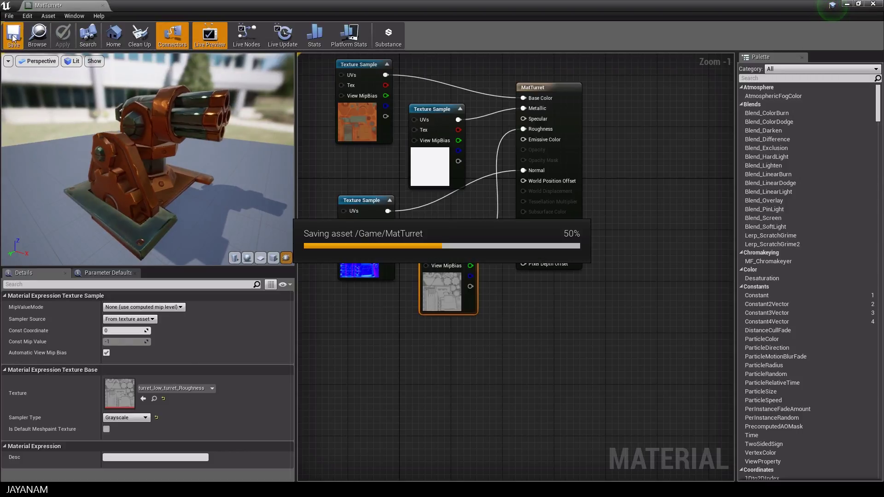
pyautogui.click(105, 3)
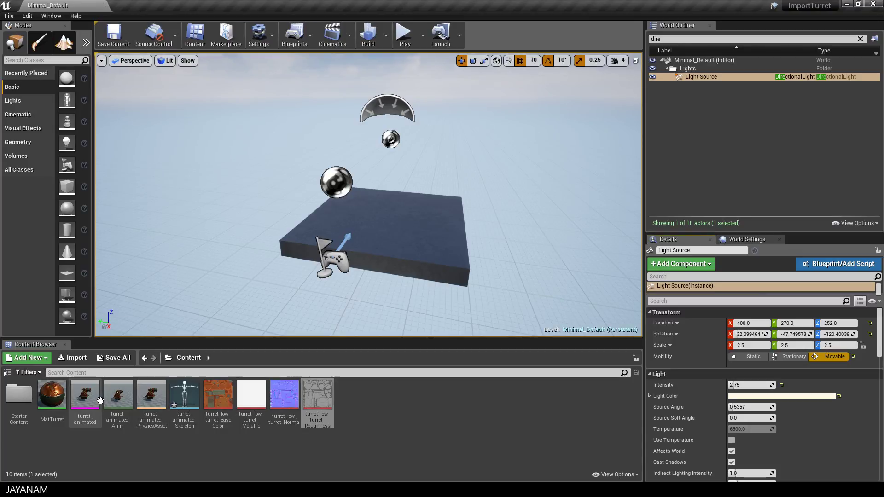
# Drag turret_animated_Anim from the Content Browser onto the platform
pyautogui.moveTo(119, 396)
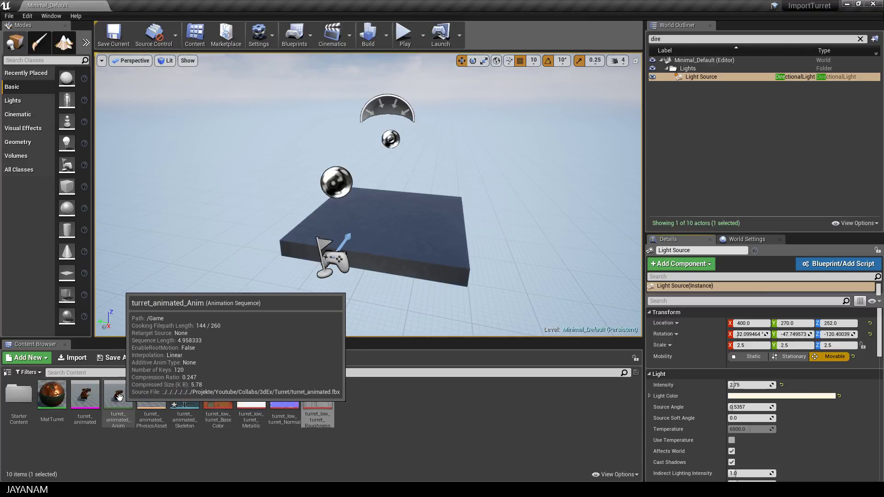
pyautogui.click(122, 395)
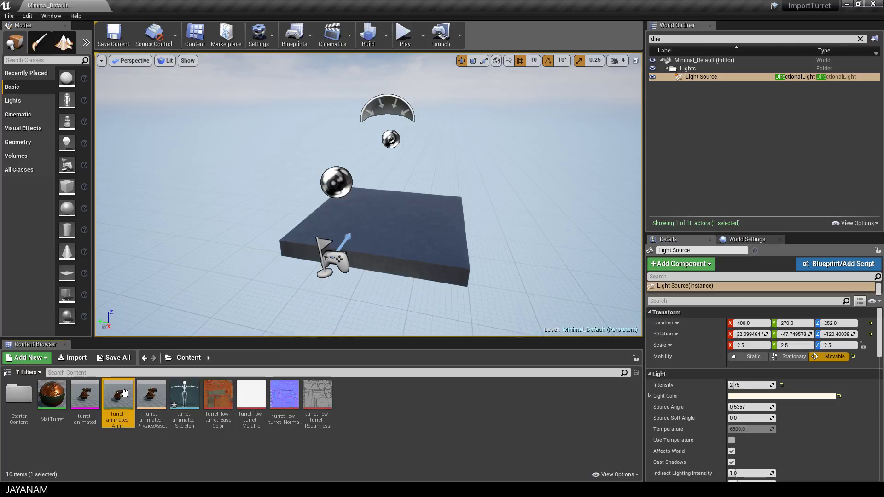
pyautogui.moveTo(125, 392); pyautogui.dragTo(401, 209)
pyautogui.moveTo(256, 223); pyautogui.dragTo(571, 213, button='middle')
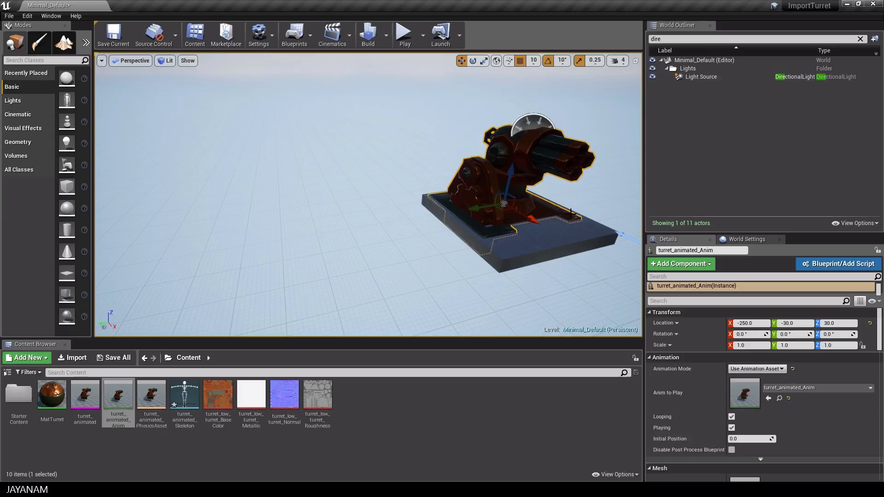
# Scale the turret to 0.5 and rotate it to -40 degrees around Z
pyautogui.press('e')
pyautogui.press('r')
pyautogui.moveTo(533, 220); pyautogui.dragTo(511, 212)
pyautogui.moveTo(543, 216); pyautogui.dragTo(568, 220, button='middle')
pyautogui.press('f')
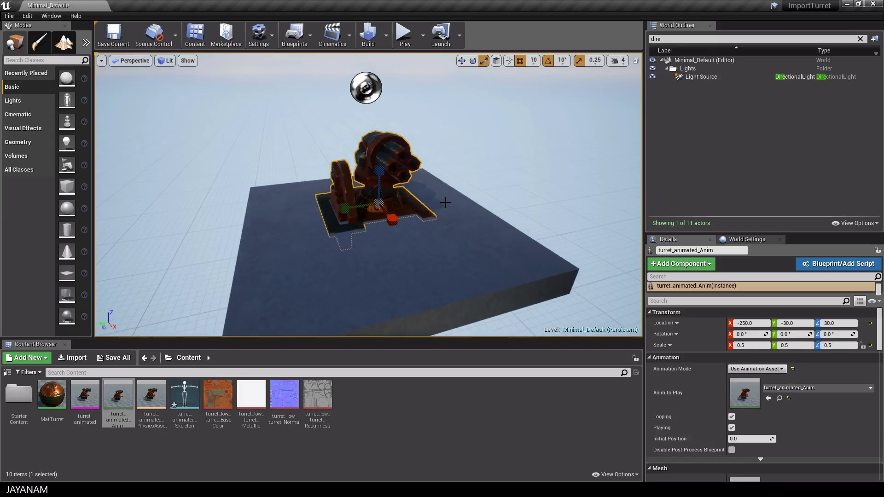
pyautogui.press('e')
pyautogui.moveTo(416, 230); pyautogui.dragTo(435, 218)
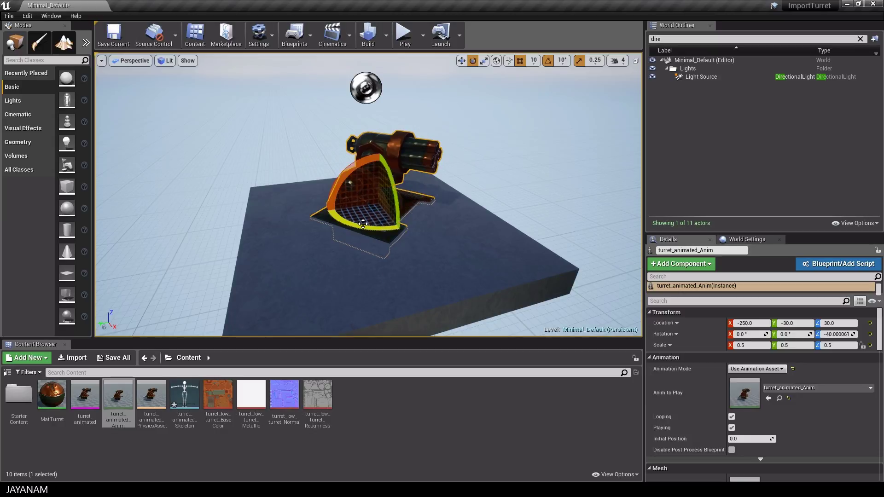
# Raise the directional Light Source intensity to about 5.8
pyautogui.click(540, 156)
pyautogui.scroll(3, 368, 87)
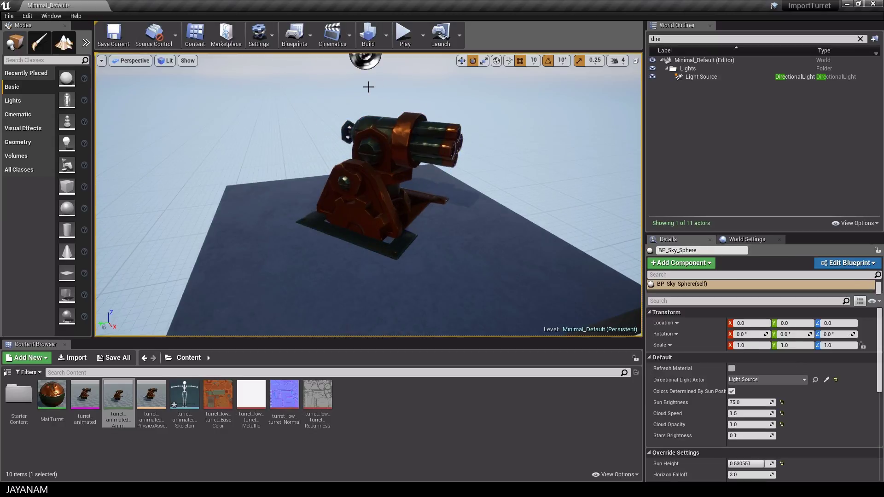
pyautogui.scroll(-2, 368, 87)
pyautogui.click(368, 86)
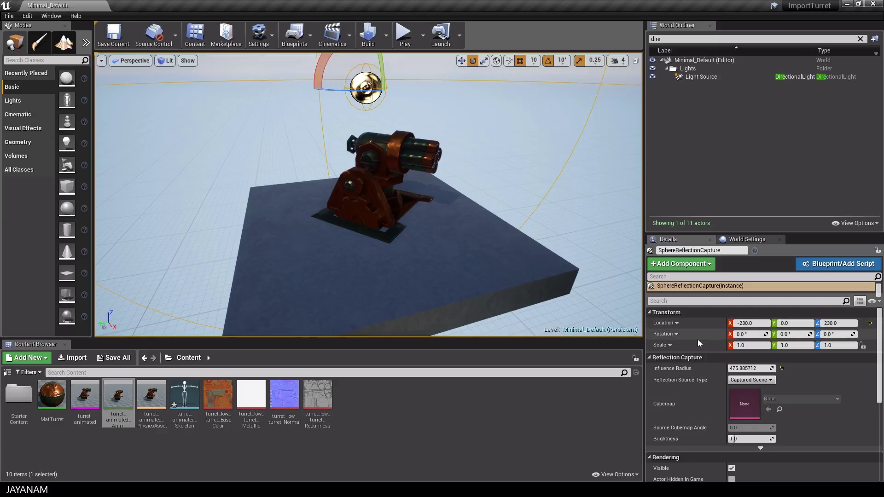
pyautogui.click(704, 76)
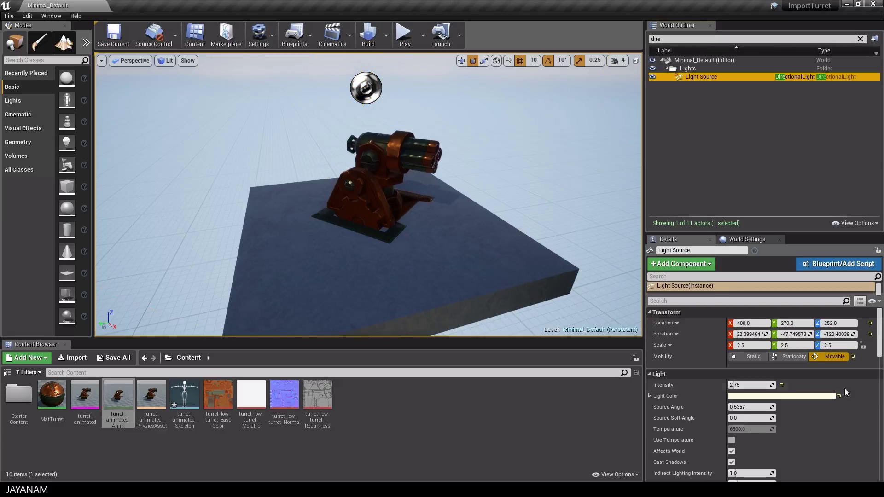
pyautogui.moveTo(741, 384); pyautogui.dragTo(783, 385)
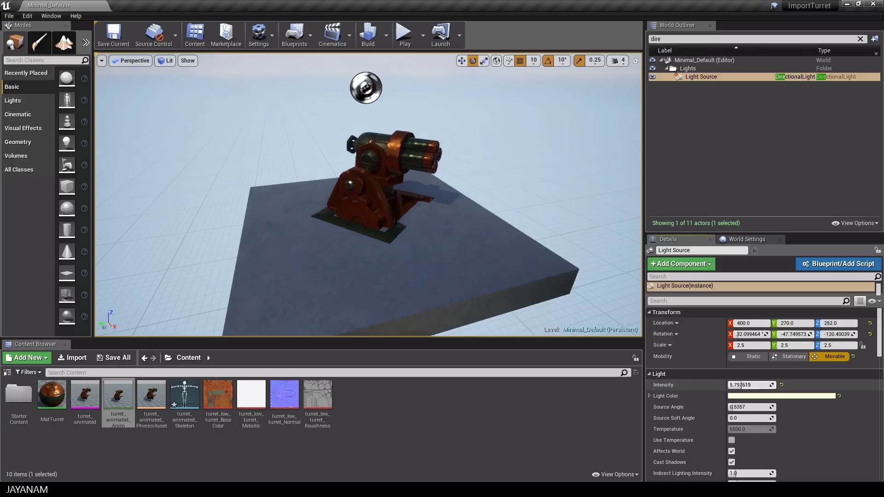
# Brighten the SkyLight by raising its intensity to about 1.76
pyautogui.click(366, 85)
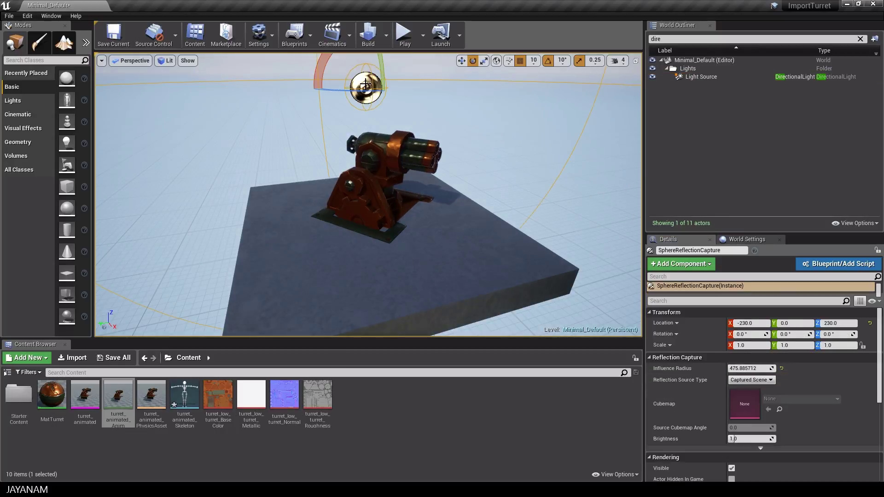
pyautogui.click(860, 38)
pyautogui.press('f')
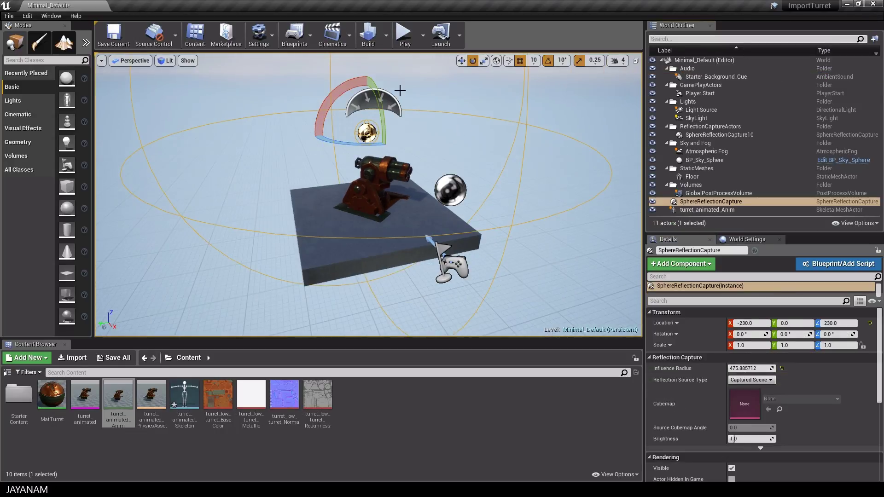
pyautogui.click(388, 100)
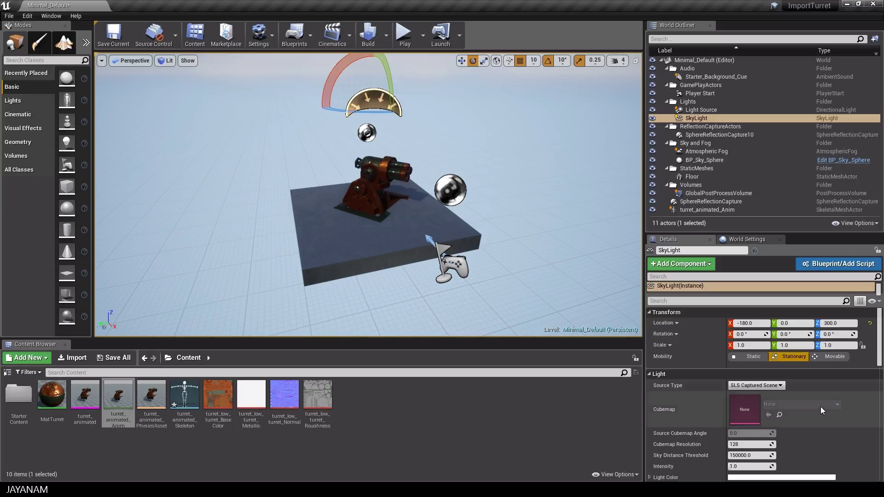
pyautogui.scroll(-2, 820, 408)
pyautogui.scroll(-1, 820, 413)
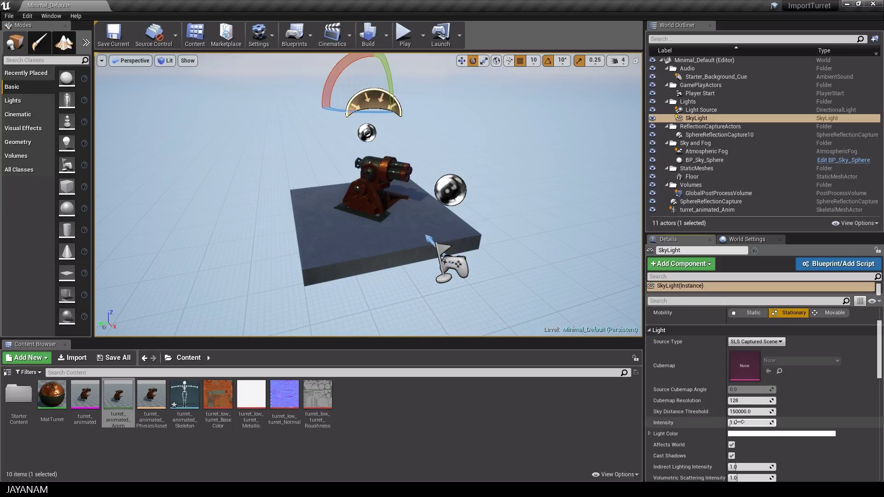
pyautogui.moveTo(750, 422)
pyautogui.mouseDown()
pyautogui.moveTo(782, 423)
pyautogui.moveTo(764, 422)
pyautogui.mouseUp()
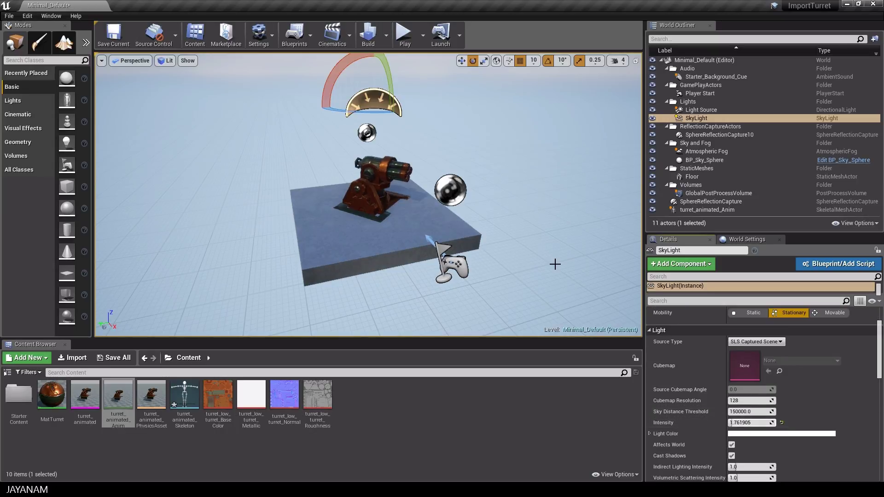
pyautogui.click(718, 193)
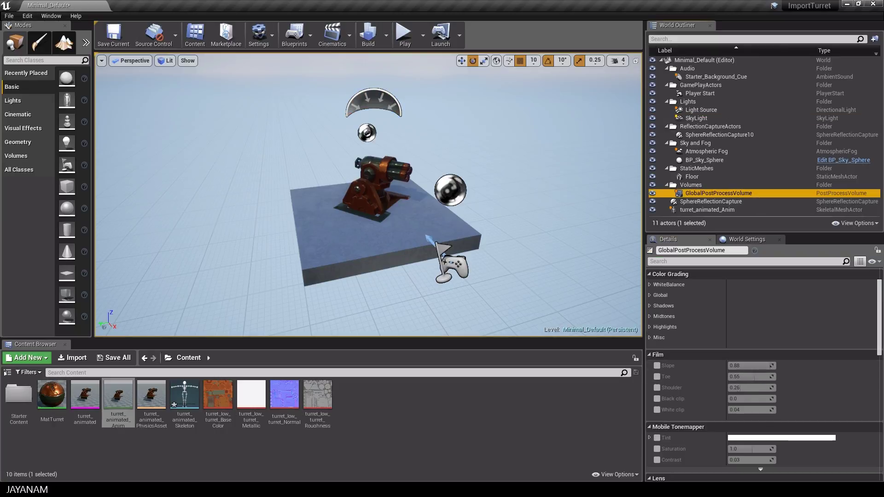
# Enable the post-process white balance temperature override and set it to about 7014
pyautogui.click(650, 296)
pyautogui.click(650, 294)
pyautogui.click(650, 285)
pyautogui.click(662, 295)
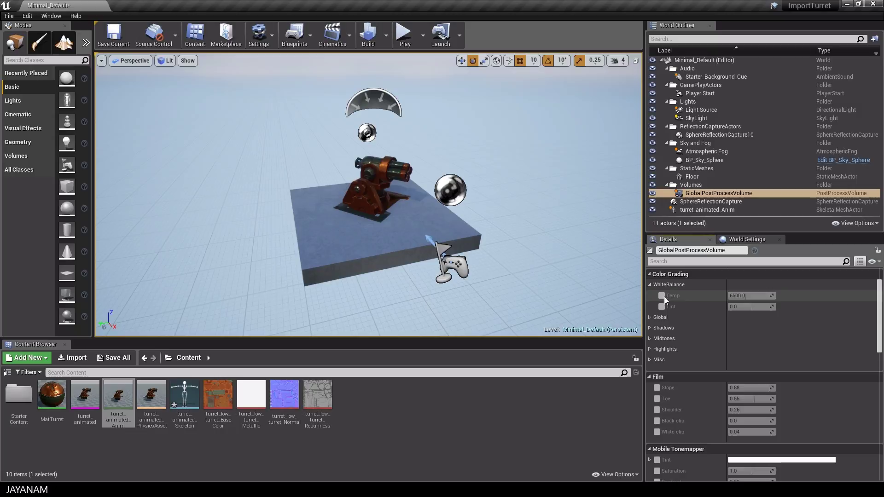
pyautogui.moveTo(746, 296); pyautogui.dragTo(768, 296)
# Cap the exposure max brightness at 1.0 and start playing the level
pyautogui.scroll(-6, 768, 388)
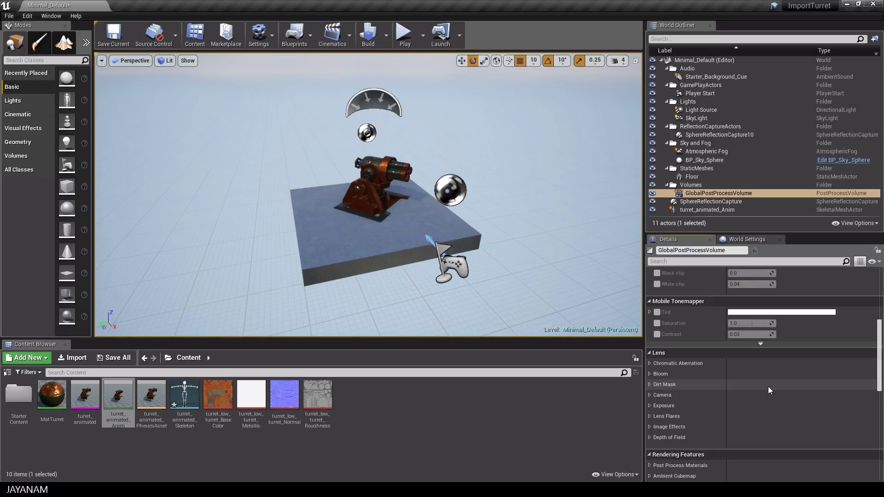
pyautogui.click(647, 407)
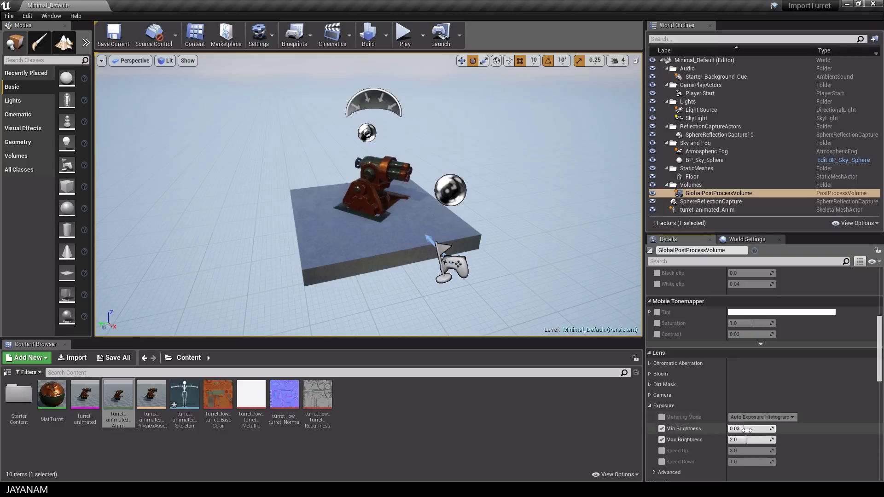
pyautogui.click(746, 440)
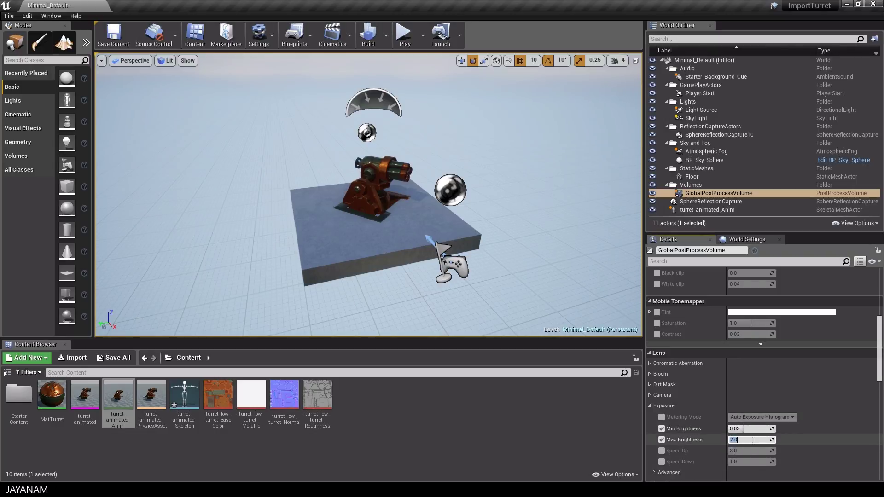
pyautogui.write('1')
pyautogui.press('Return')
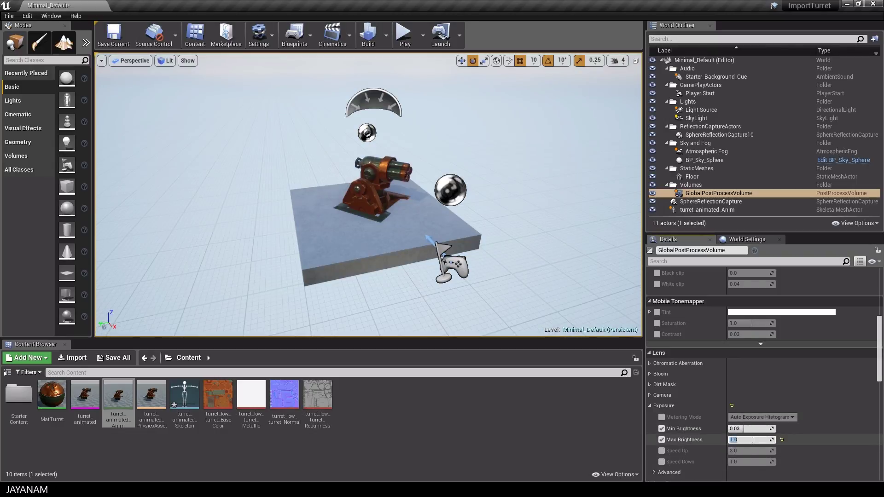
pyautogui.click(650, 373)
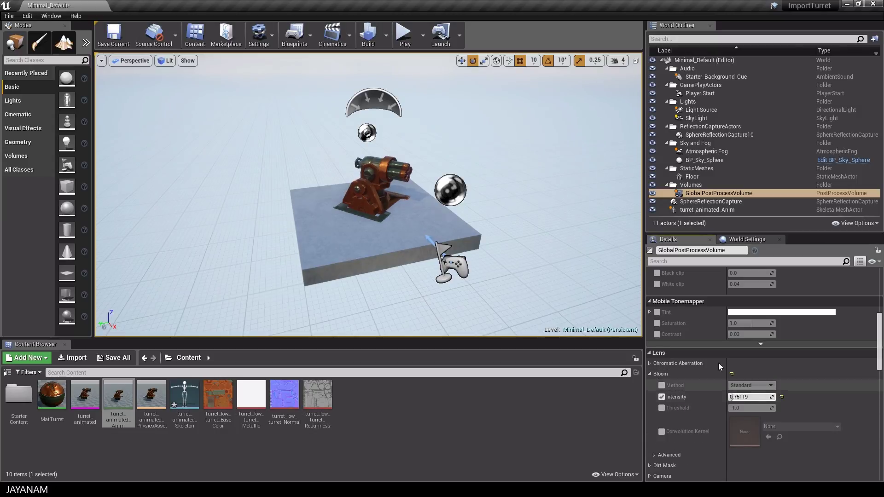
pyautogui.click(405, 36)
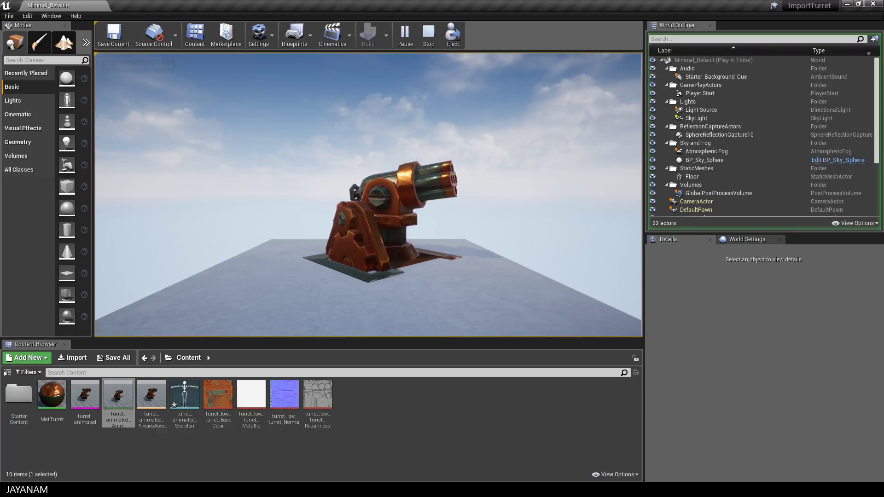
# Switch the Play in Editor view to fullscreen with F11 to show the animated turret
pyautogui.press('F11')
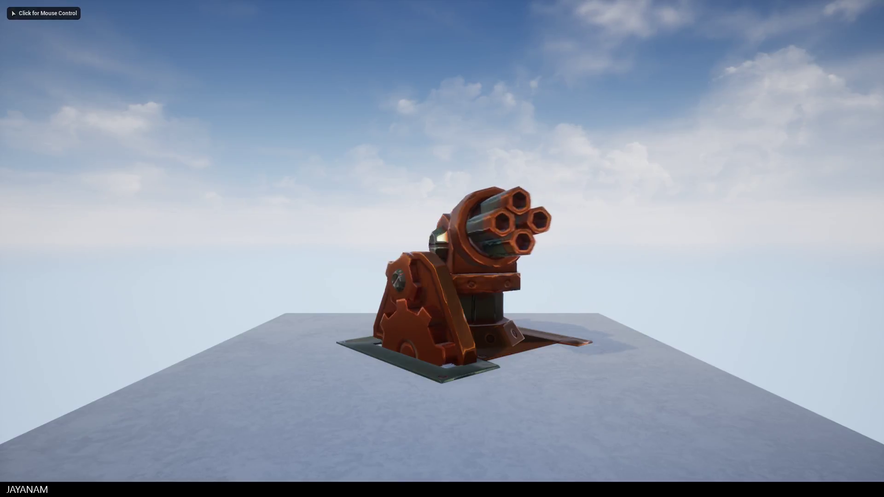